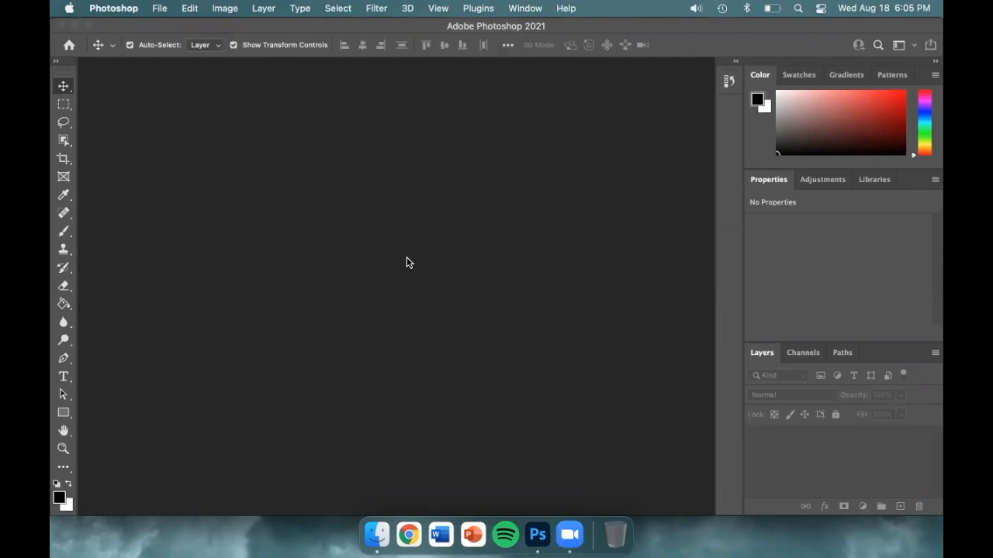
- Open the image LastName_001.jpg from the Desktop folder
{"action": "left_click", "coordinate": [160, 10]}
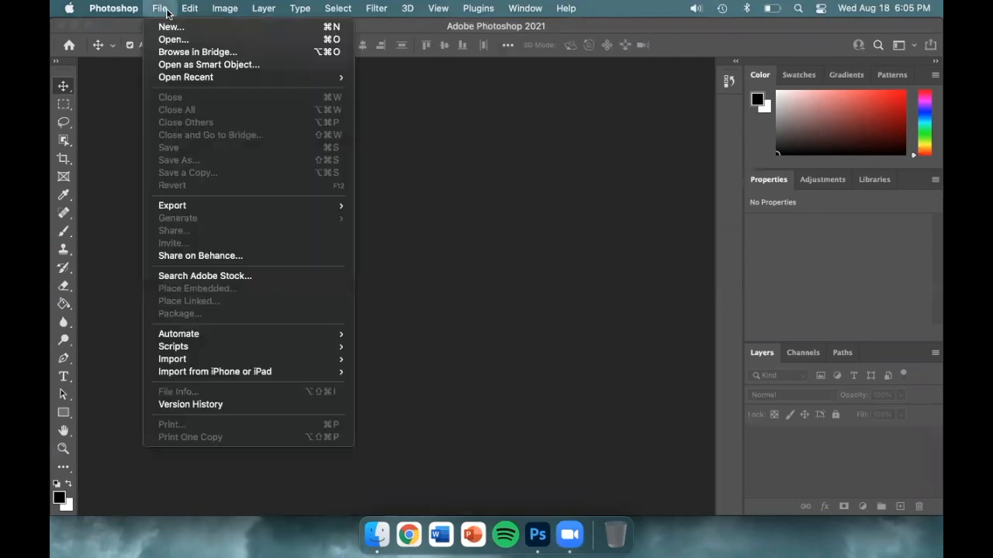
{"action": "left_click", "coordinate": [217, 39]}
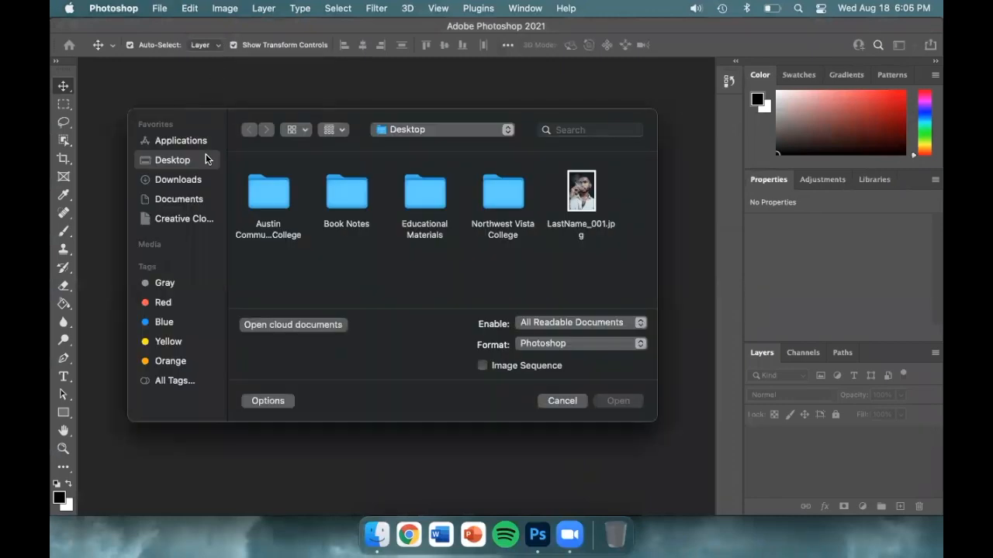
{"action": "left_click", "coordinate": [206, 155]}
{"action": "left_click", "coordinate": [581, 193]}
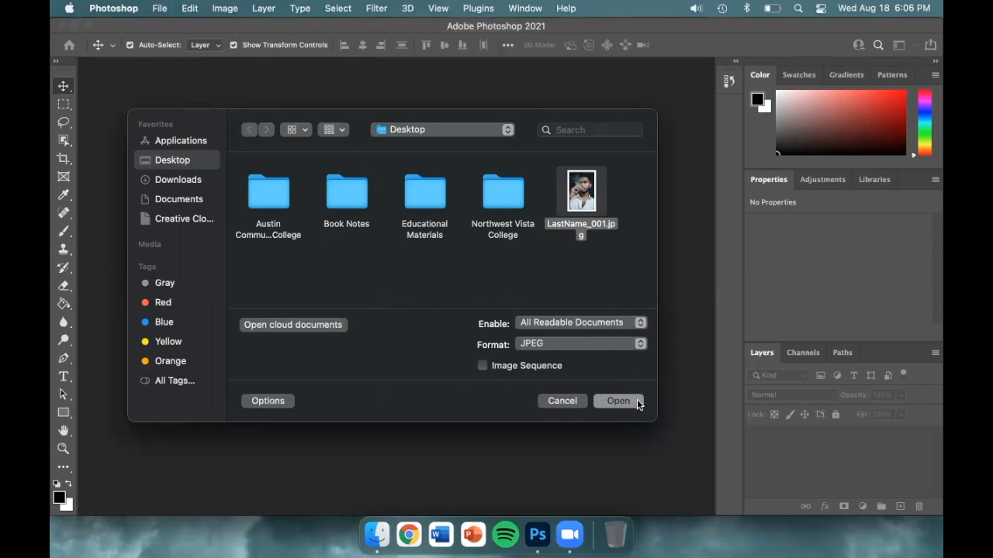
{"action": "left_click", "coordinate": [637, 401]}
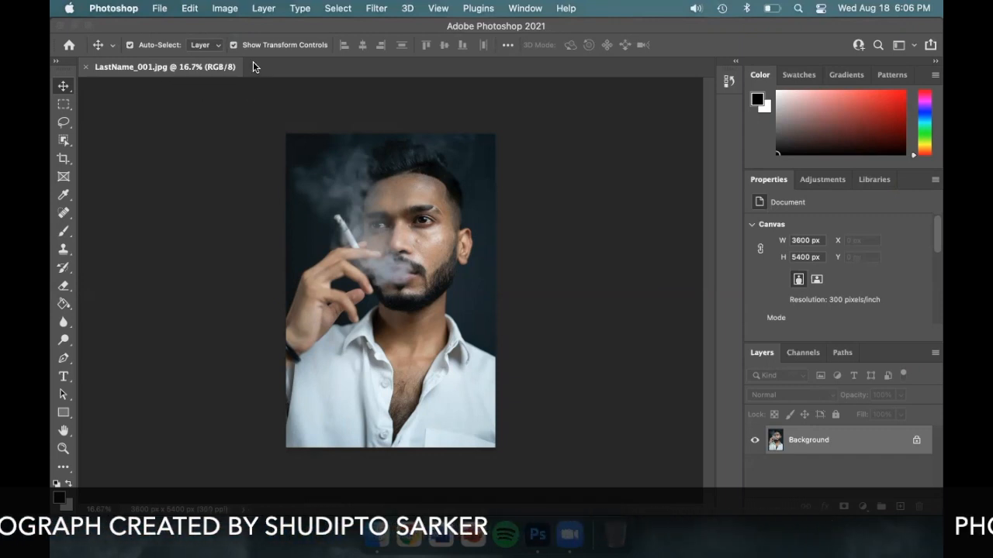
- Magnify and reduce the view of the portrait in increments, finishing at 100% magnification
{"action": "key", "text": "super"}
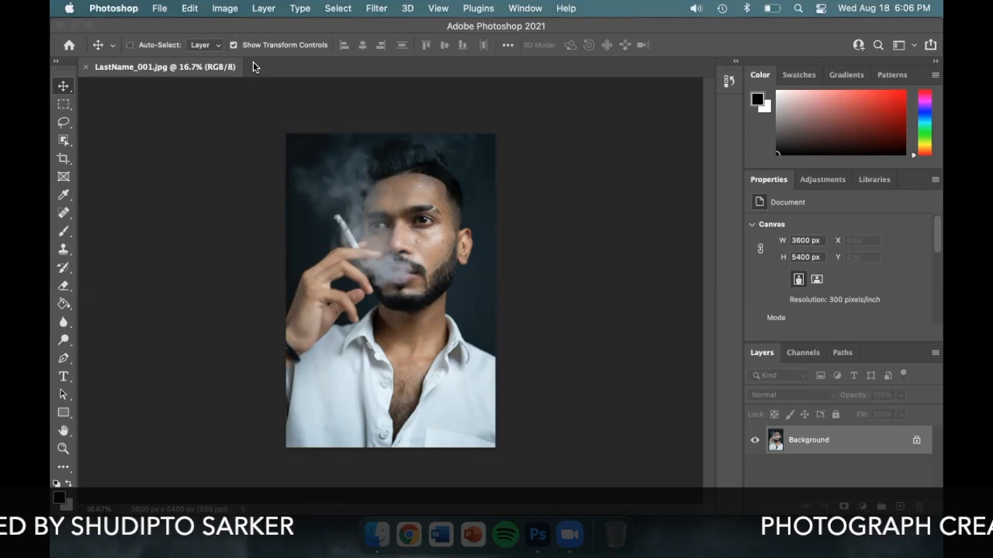
{"action": "key", "text": "super+equal"}
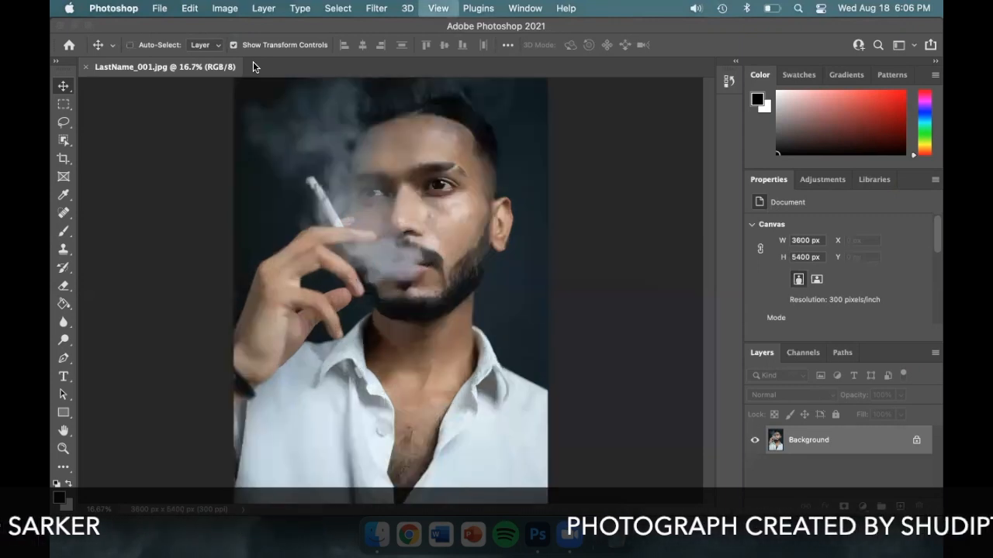
{"action": "key", "text": "super+equal"}
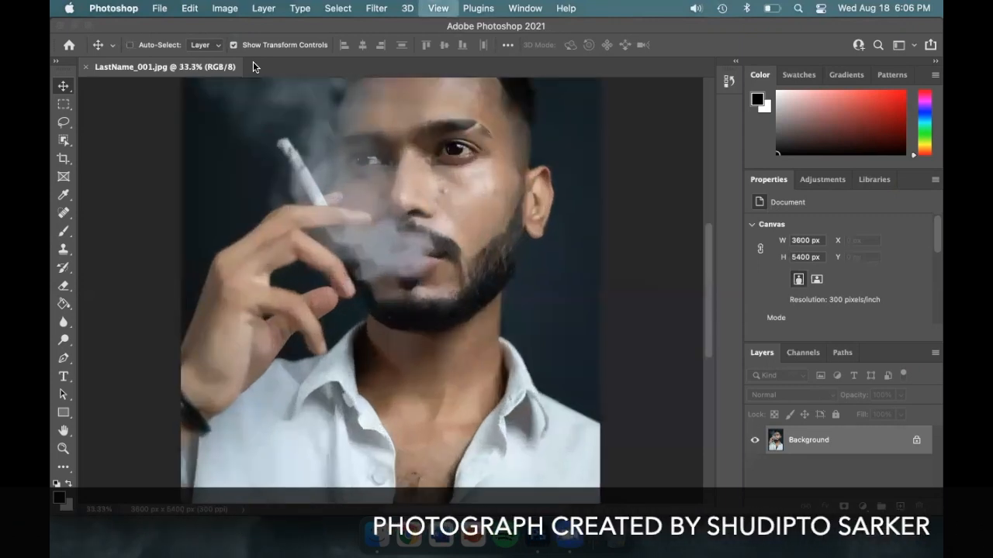
{"action": "key", "text": "super+equal"}
{"action": "key", "text": "super+minus"}
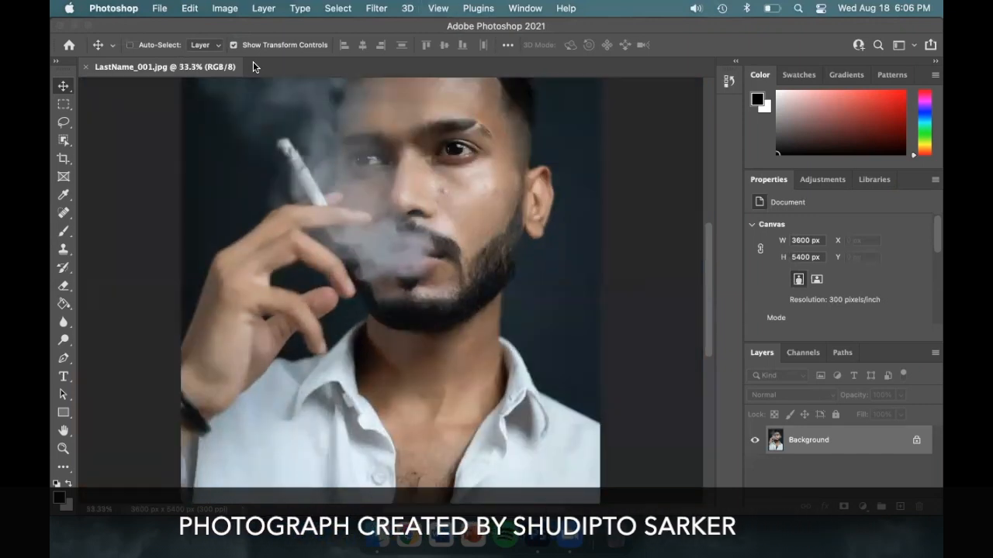
{"action": "key", "text": "super+minus"}
{"action": "key", "text": "super+minus"}
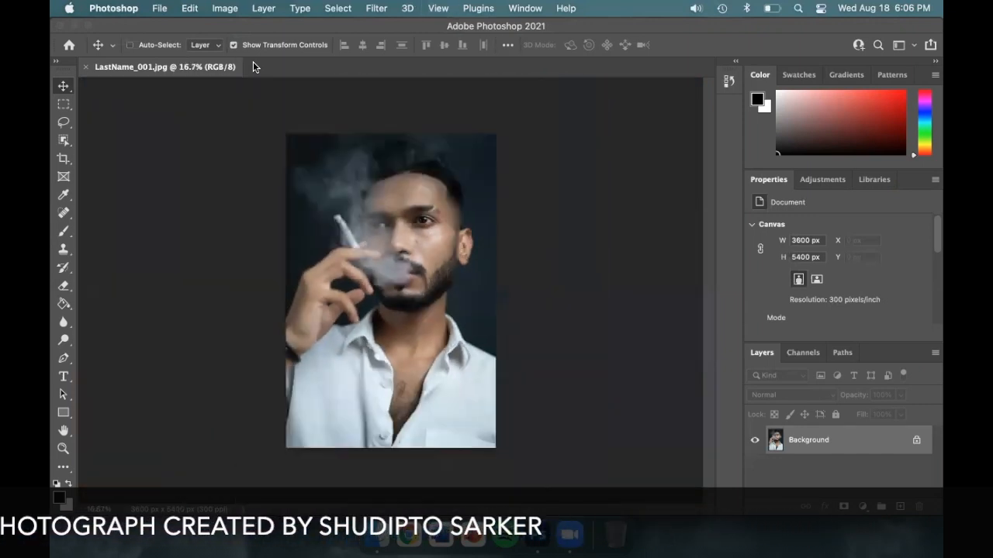
{"action": "key", "text": "super+equal"}
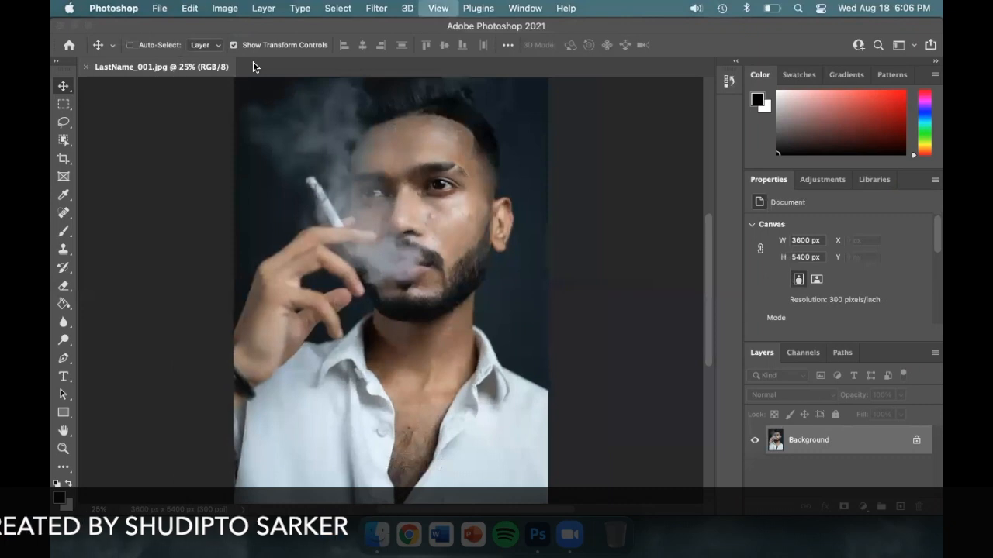
{"action": "key", "text": "super+equal"}
{"action": "key", "text": "super+equal"}
{"action": "key", "text": "super+equal"}
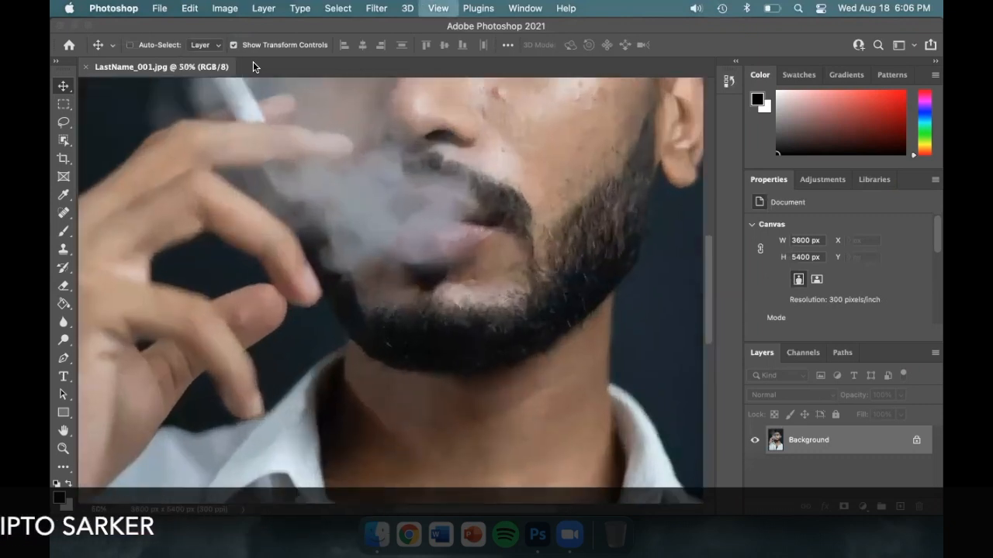
{"action": "key", "text": "super+equal"}
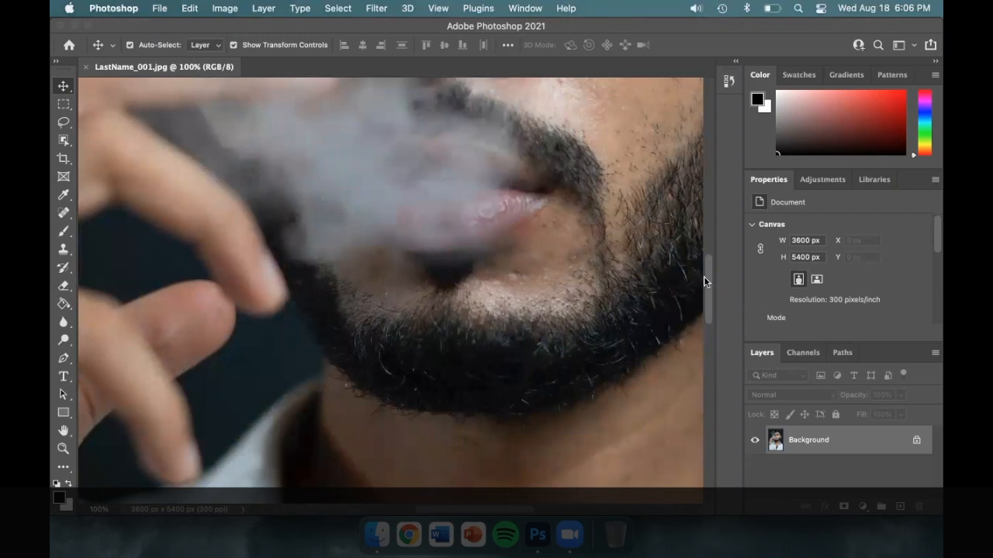
- Examine the portrait's details at 100% magnification, from the neck and collar up to the face, using the Hand tool
{"action": "left_click_drag", "start_coordinate": [707, 277], "coordinate": [707, 342]}
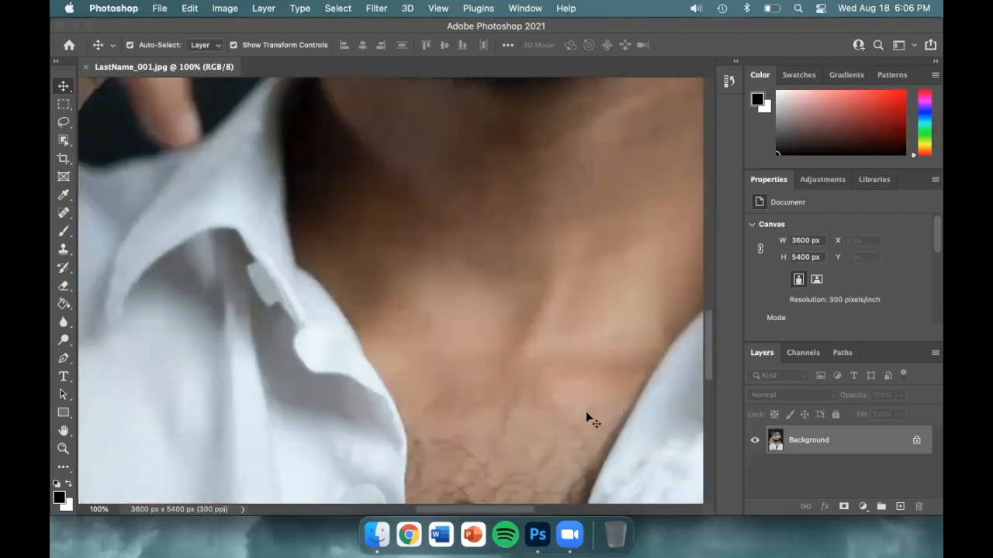
{"action": "mouse_move", "coordinate": [464, 508]}
{"action": "left_mouse_down"}
{"action": "mouse_move", "coordinate": [559, 510]}
{"action": "mouse_move", "coordinate": [364, 509]}
{"action": "mouse_move", "coordinate": [466, 512]}
{"action": "left_mouse_up"}
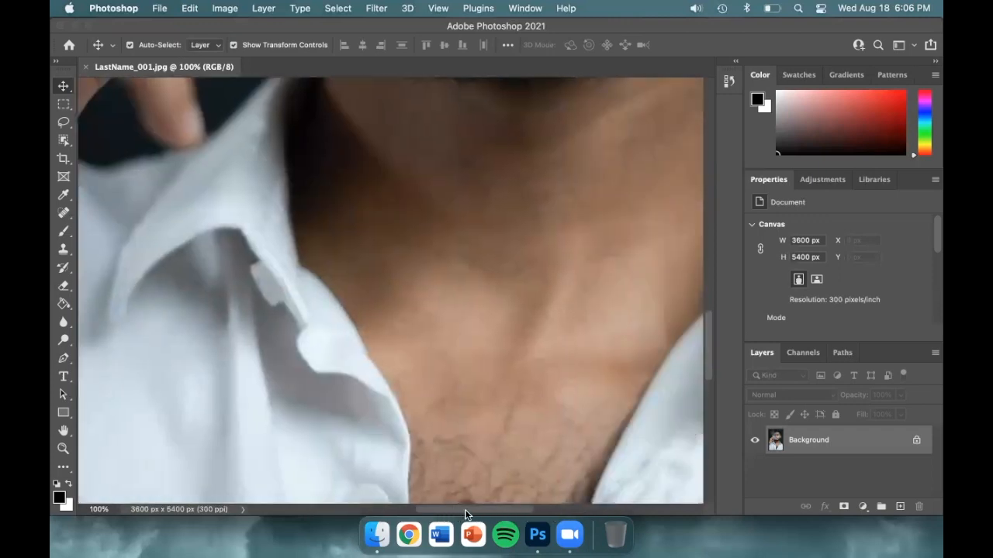
{"action": "left_click", "coordinate": [64, 430]}
{"action": "left_click_drag", "start_coordinate": [392, 201], "coordinate": [290, 395]}
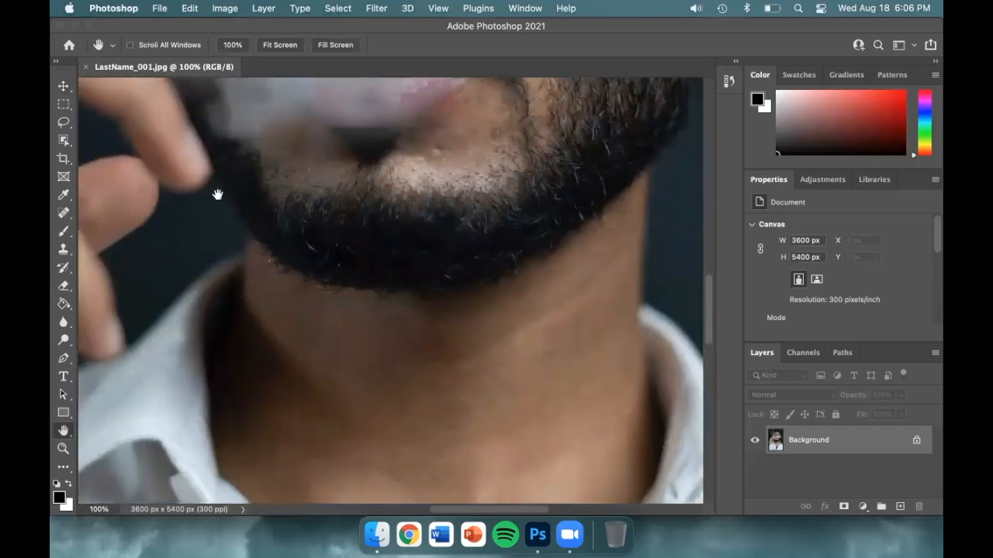
{"action": "left_click_drag", "start_coordinate": [217, 195], "coordinate": [445, 380]}
{"action": "left_click_drag", "start_coordinate": [560, 130], "coordinate": [286, 320]}
{"action": "left_click_drag", "start_coordinate": [499, 121], "coordinate": [467, 307]}
{"action": "left_click_drag", "start_coordinate": [321, 182], "coordinate": [518, 161]}
{"action": "left_click_drag", "start_coordinate": [538, 359], "coordinate": [323, 193]}
{"action": "left_click_drag", "start_coordinate": [386, 378], "coordinate": [326, 257]}
{"action": "left_click_drag", "start_coordinate": [613, 274], "coordinate": [517, 422]}
{"action": "left_click_drag", "start_coordinate": [321, 336], "coordinate": [475, 423]}
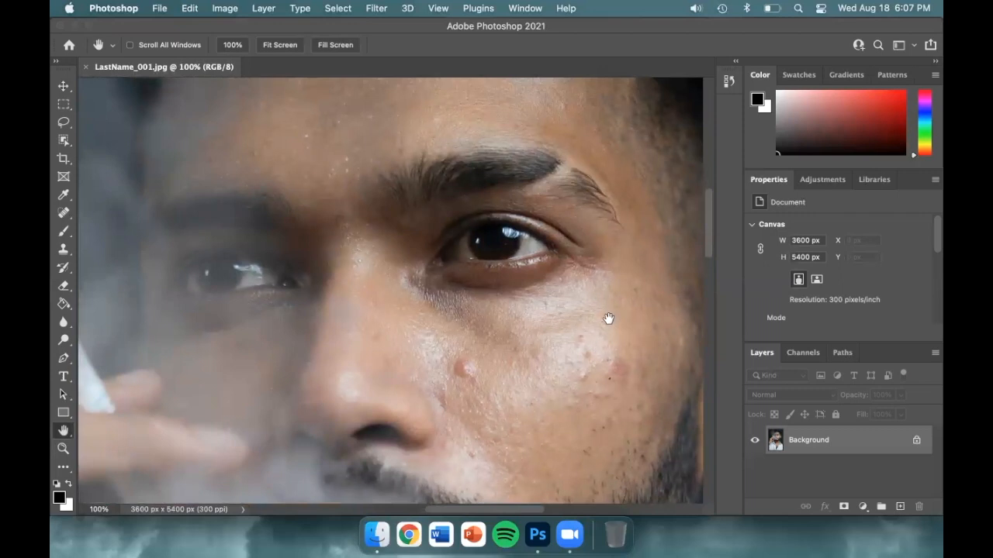
- Reduce the view to 16.7% so the whole portrait fits, and switch back to the Move tool
{"action": "key", "text": "super+minus"}
{"action": "key", "text": "super+minus"}
{"action": "key", "text": "super+minus"}
{"action": "key", "text": "super+minus"}
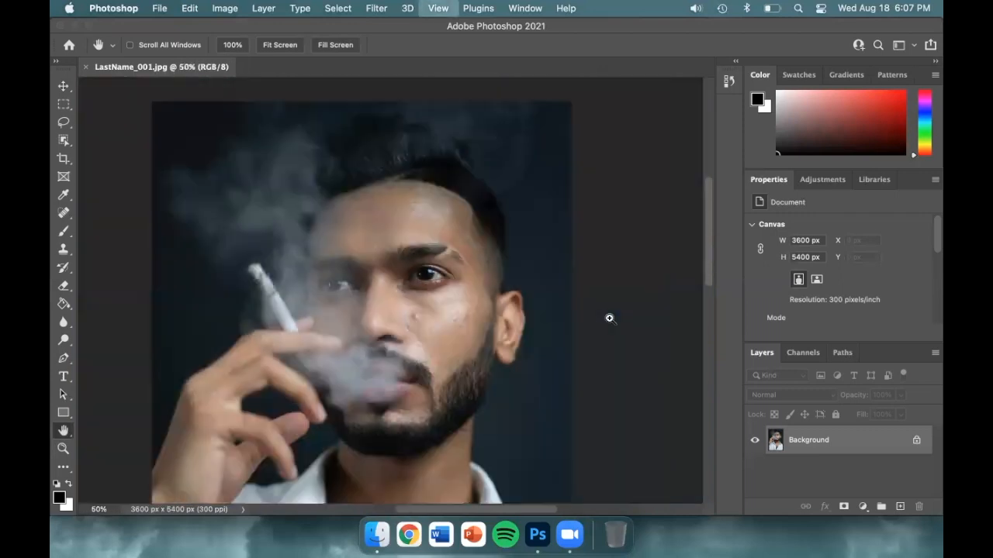
{"action": "key", "text": "super+minus"}
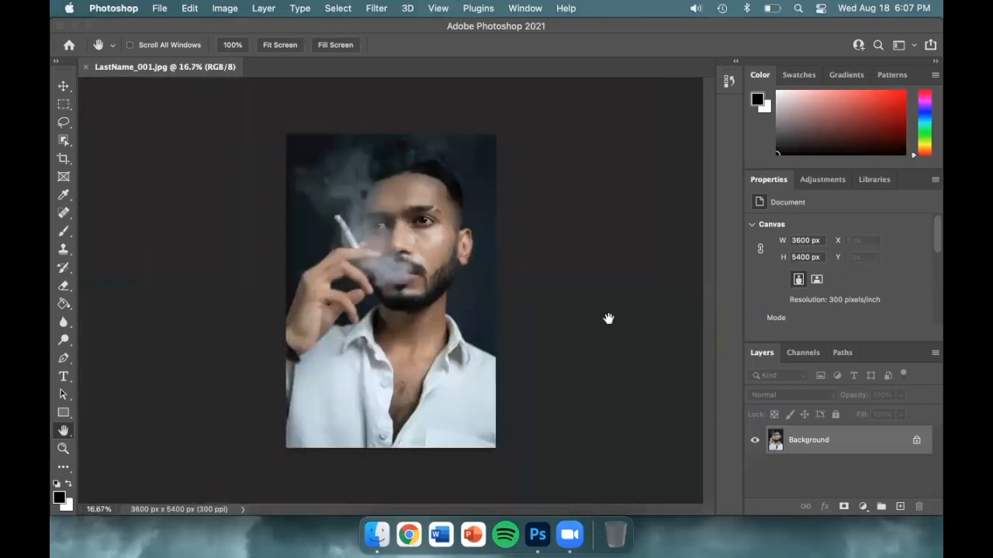
{"action": "key", "text": "v"}
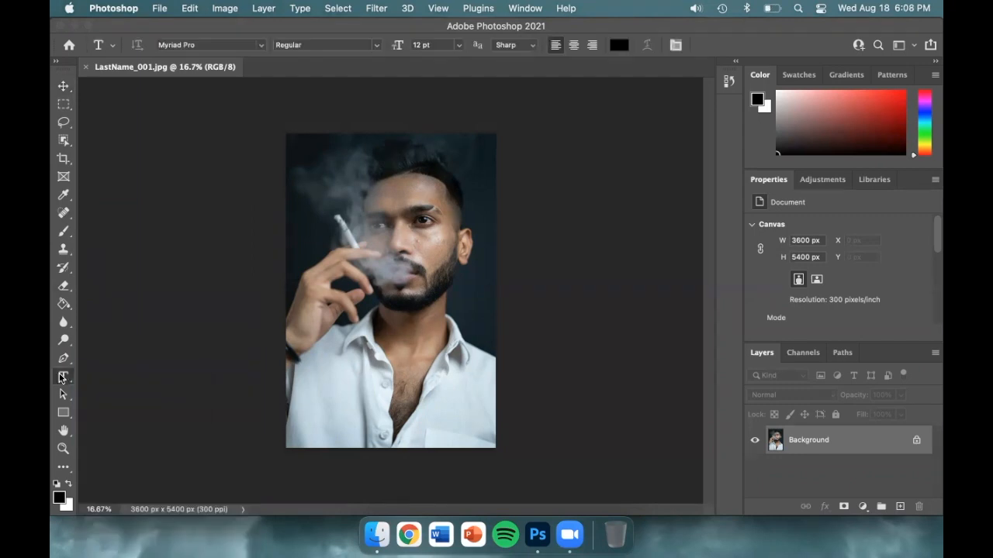
- Examine the Type tool variants and the available fonts, and return to the Move tool
{"action": "right_click", "coordinate": [63, 377]}
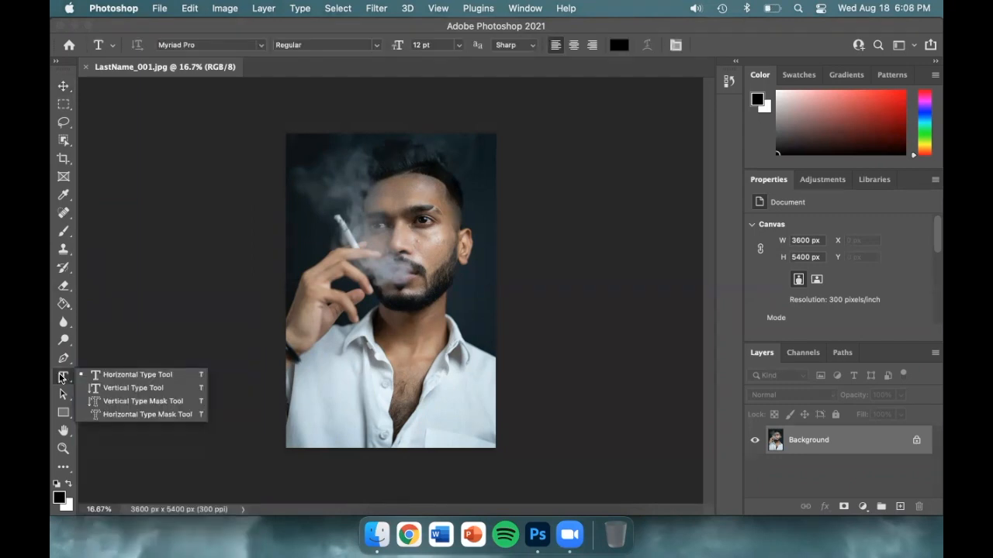
{"action": "left_click", "coordinate": [115, 412]}
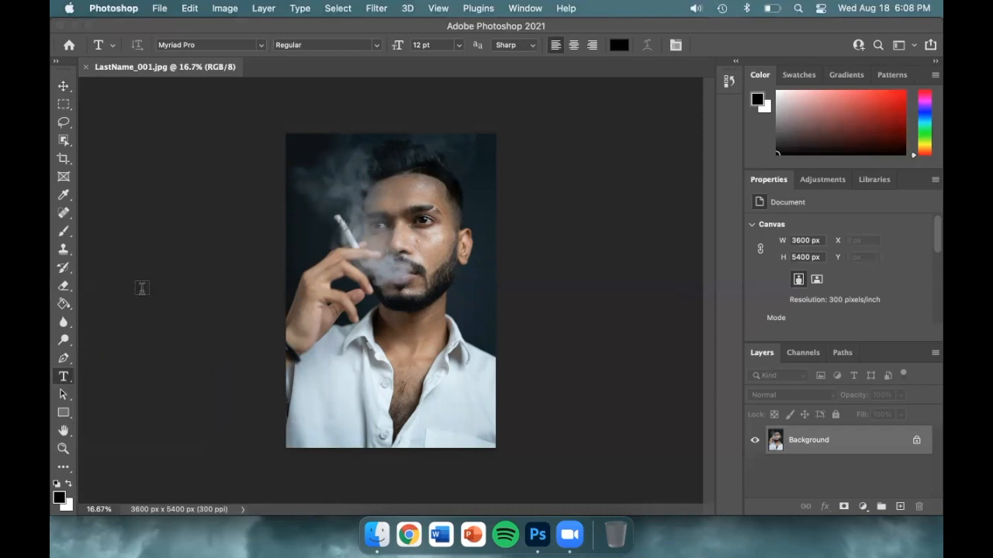
{"action": "left_click", "coordinate": [262, 45]}
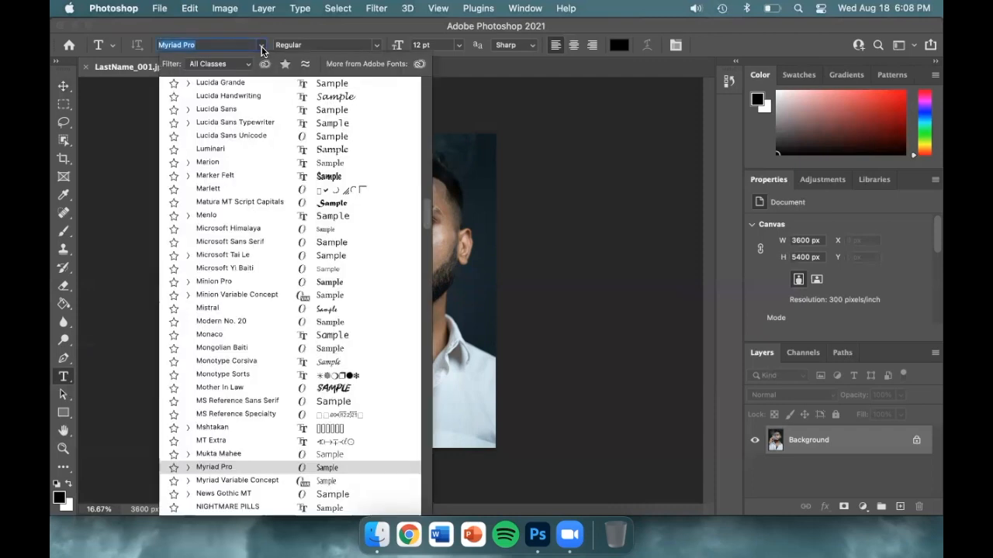
{"action": "left_click", "coordinate": [261, 48]}
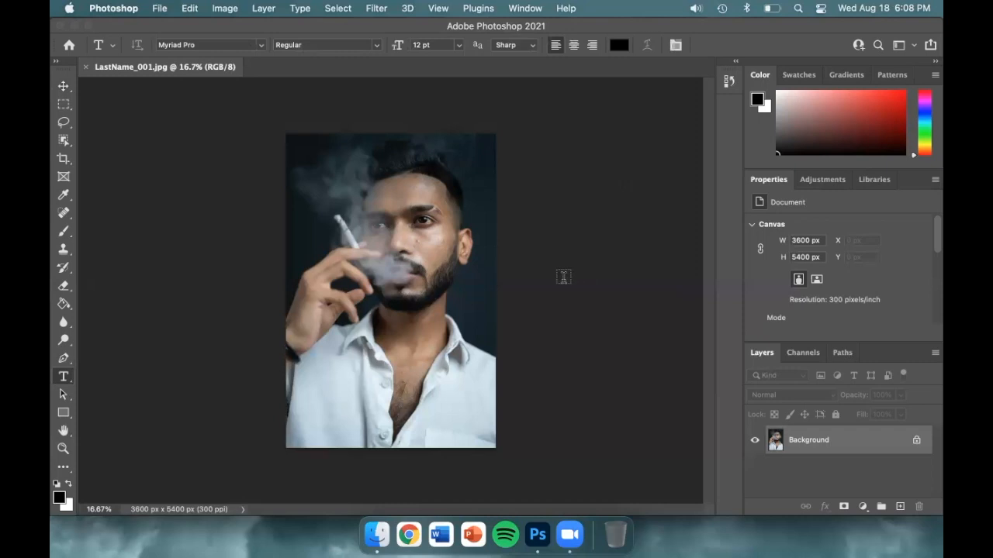
{"action": "key", "text": "v"}
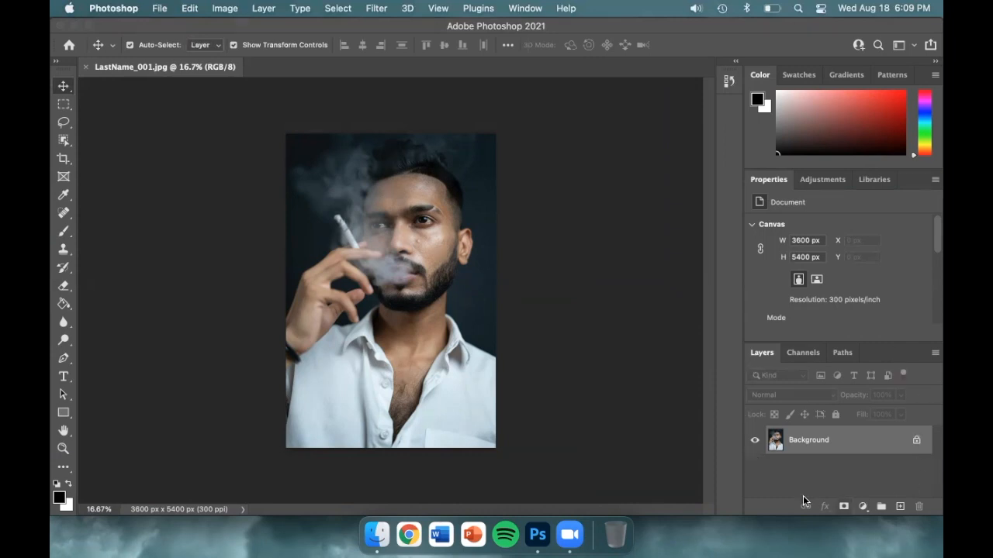
- Undock Layers, Adjustments, Libraries and Swatches so that each floats separately over the canvas
{"action": "left_click_drag", "start_coordinate": [759, 349], "coordinate": [512, 322]}
{"action": "left_click_drag", "start_coordinate": [822, 179], "coordinate": [525, 113]}
{"action": "left_click_drag", "start_coordinate": [874, 179], "coordinate": [169, 314]}
{"action": "left_click", "coordinate": [799, 74]}
{"action": "left_click_drag", "start_coordinate": [799, 74], "coordinate": [173, 134]}
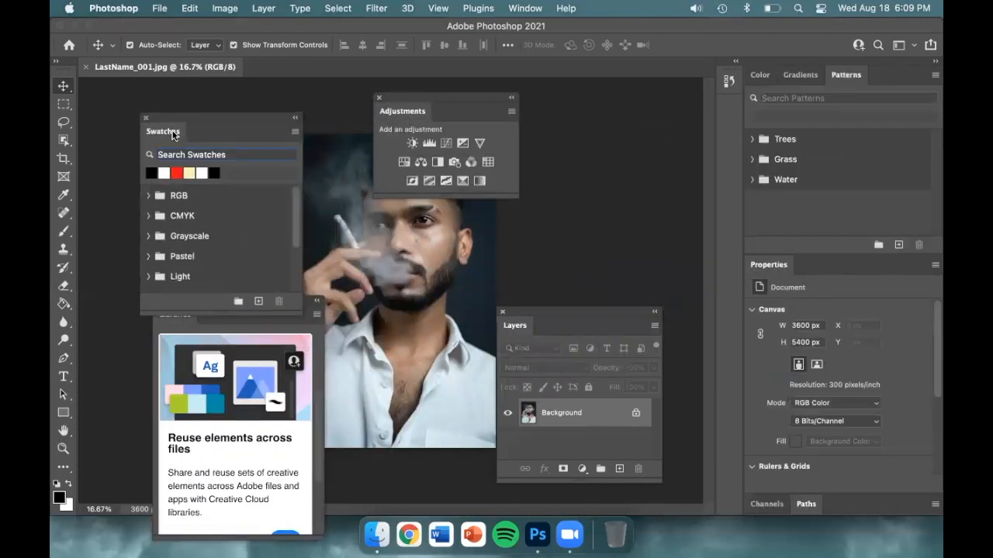
- Reset the Essentials workspace to its default layout
{"action": "left_click", "coordinate": [529, 8]}
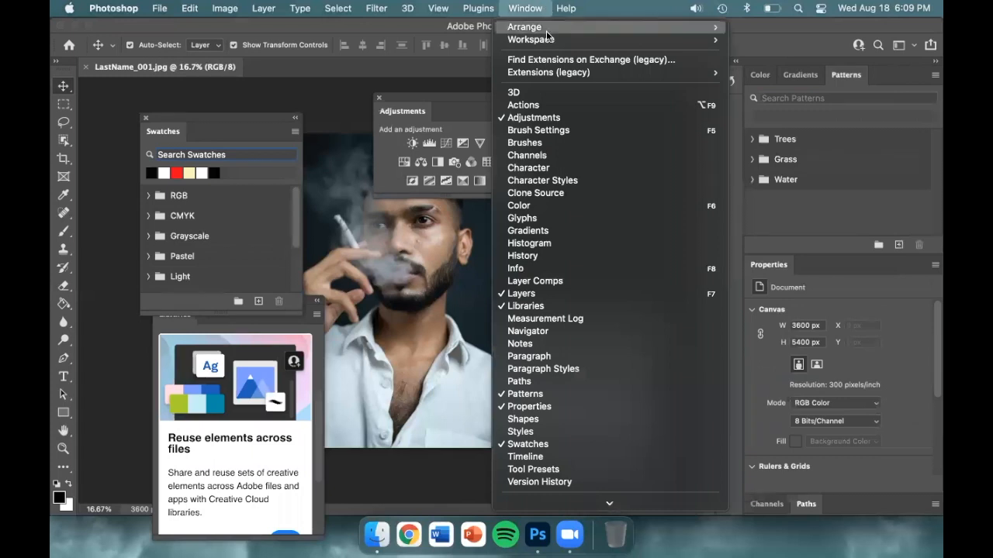
{"action": "mouse_move", "coordinate": [571, 39]}
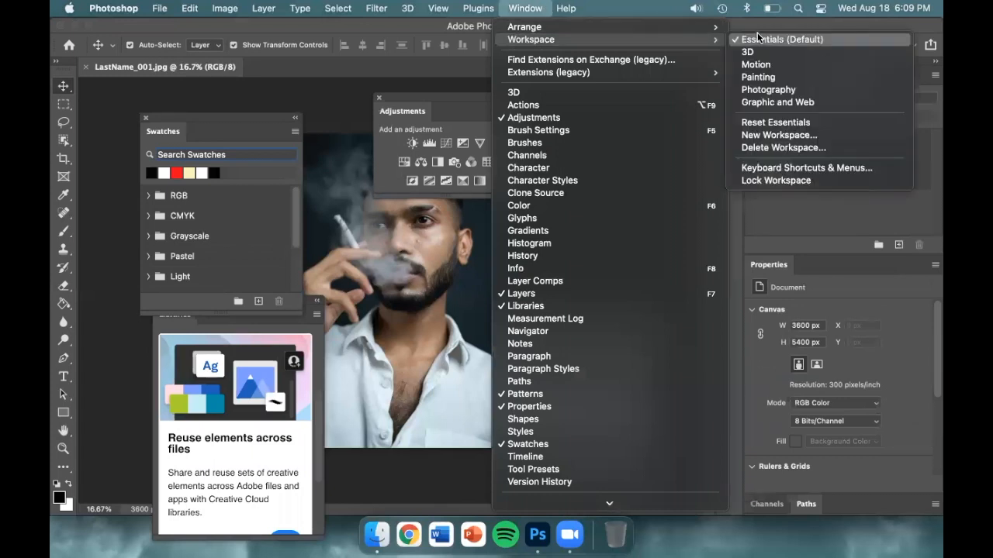
{"action": "left_click", "coordinate": [851, 122]}
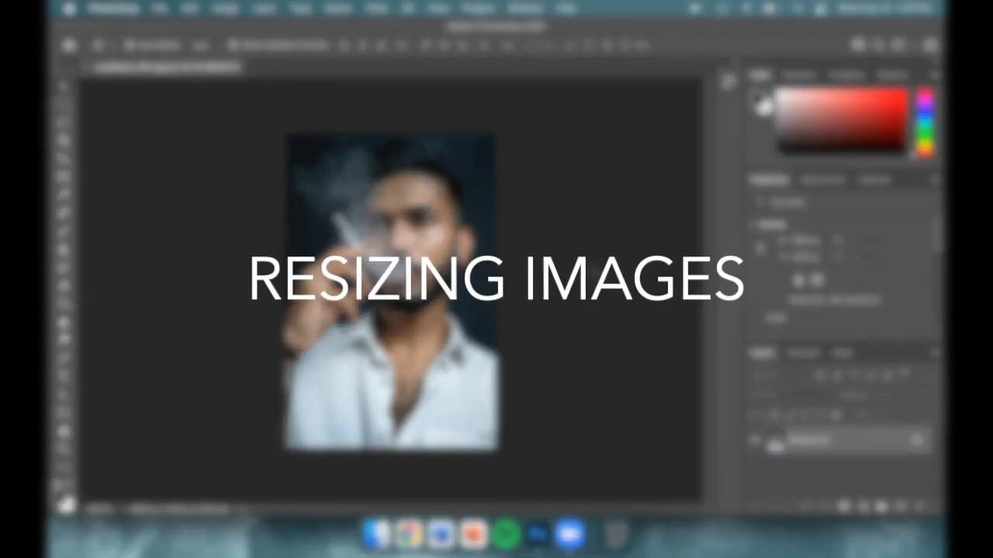
{"action": "left_click", "coordinate": [162, 9]}
{"action": "mouse_move", "coordinate": [228, 8]}
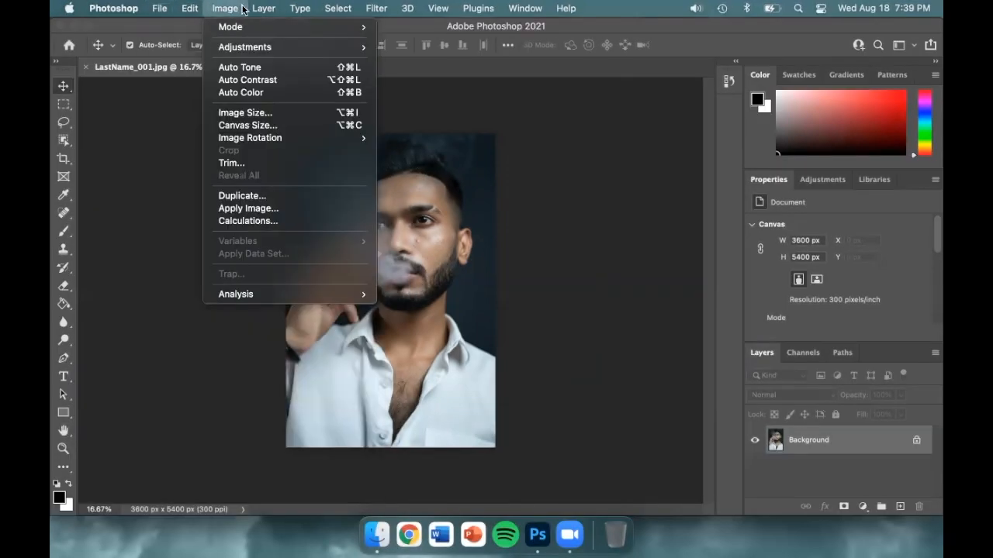
{"action": "mouse_move", "coordinate": [388, 10]}
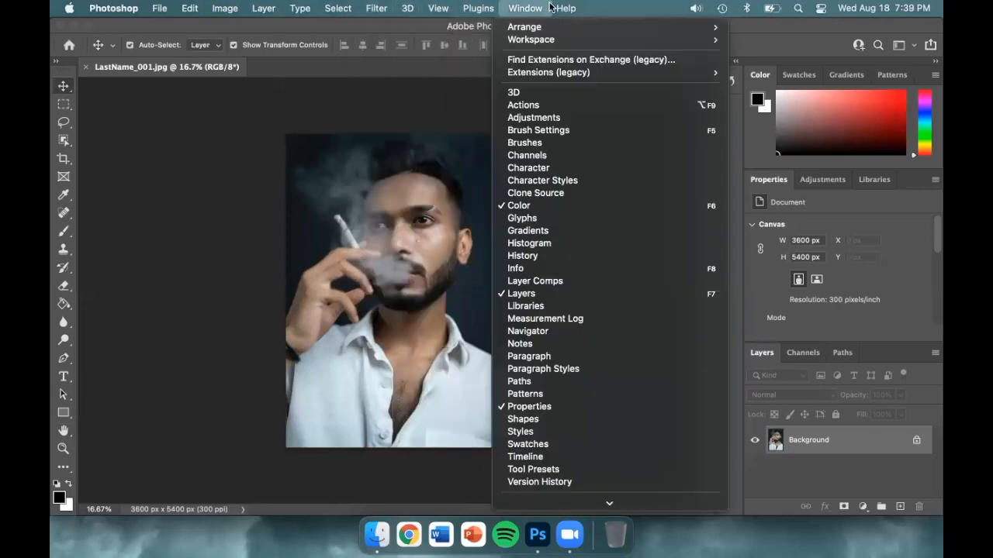
{"action": "left_click", "coordinate": [578, 8]}
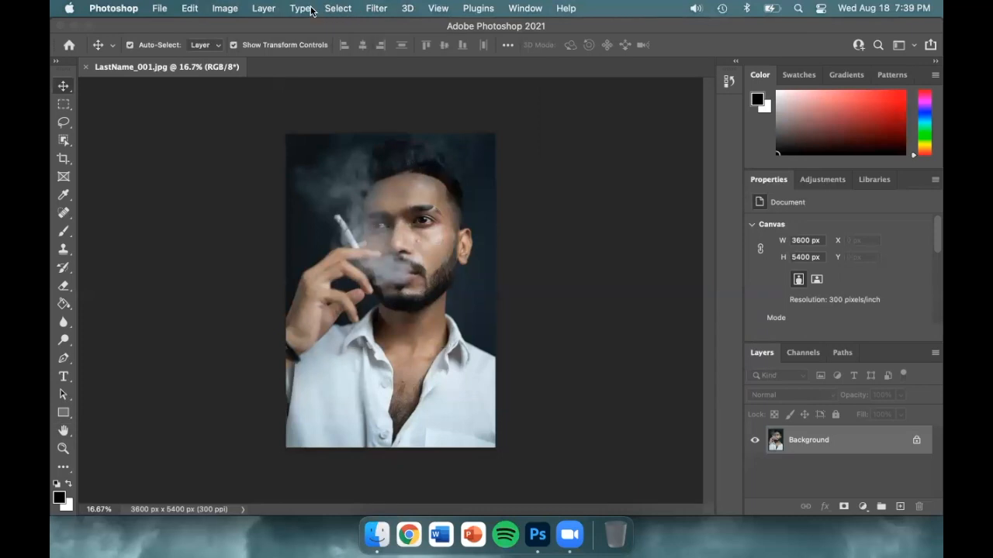
- Open the Image Size settings, view the dimensions in pixels, and return the units to inches
{"action": "left_click", "coordinate": [226, 9]}
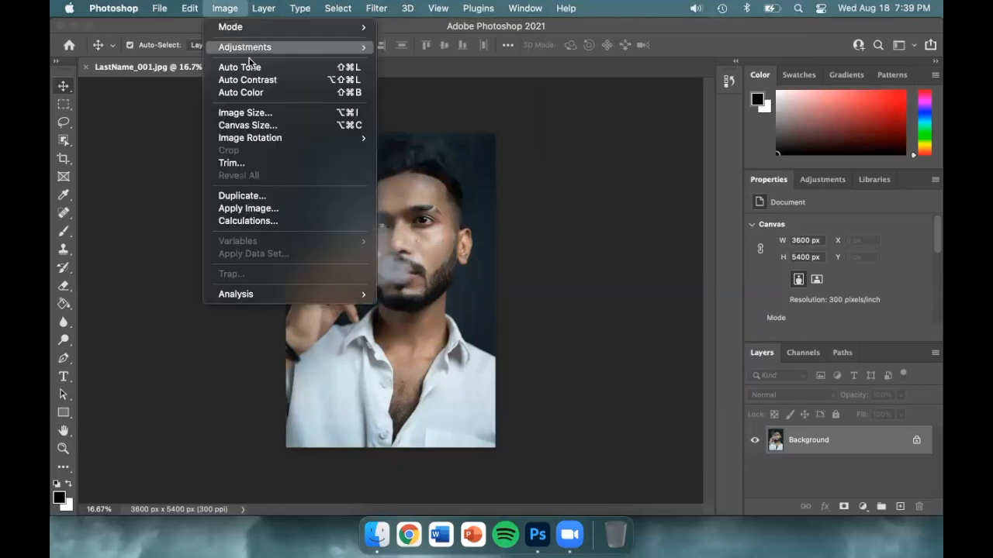
{"action": "left_click", "coordinate": [304, 113]}
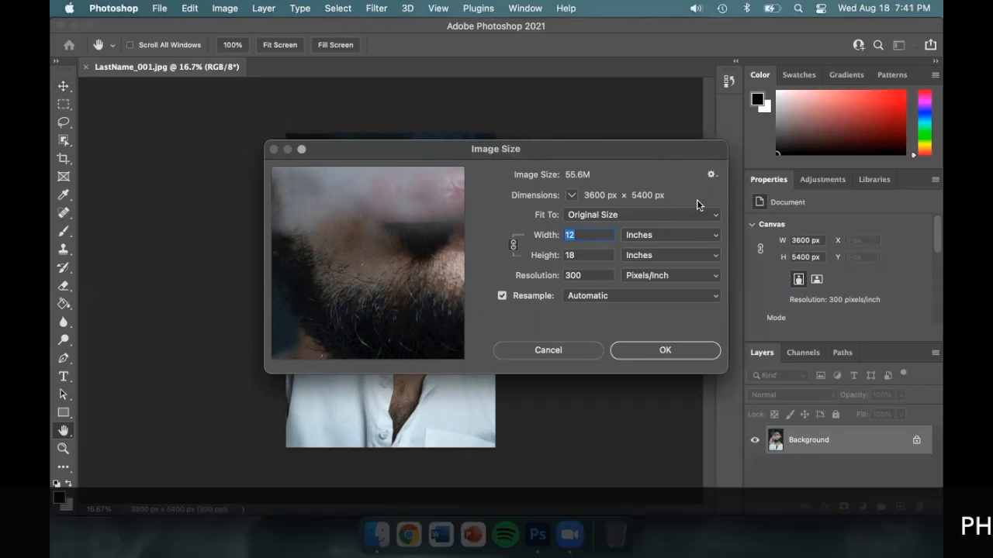
{"action": "left_click", "coordinate": [714, 243]}
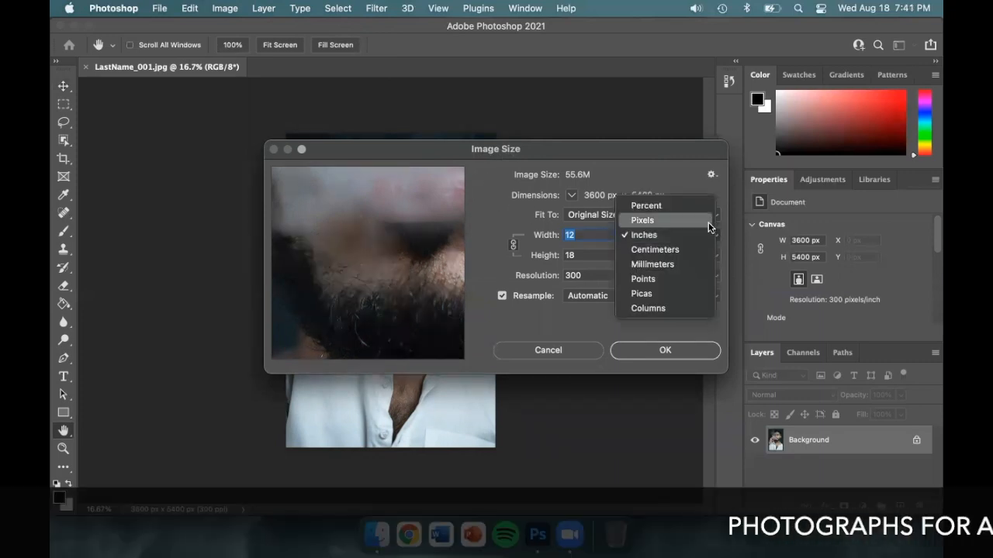
{"action": "left_click", "coordinate": [707, 223]}
{"action": "left_click", "coordinate": [715, 235]}
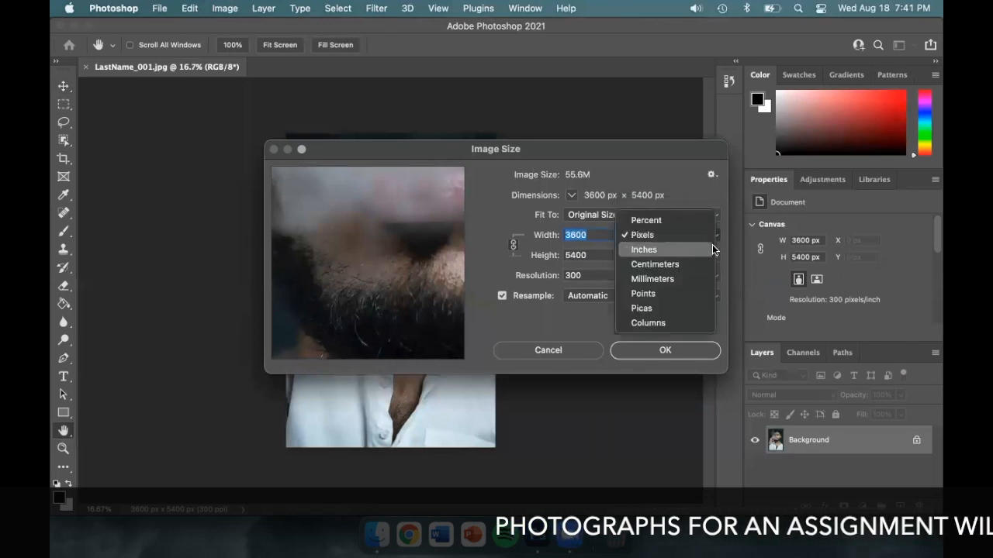
{"action": "left_click", "coordinate": [714, 249]}
- Try a resolution of 72 pixels/inch with Resample on, and undo the change
{"action": "double_click", "coordinate": [606, 273]}
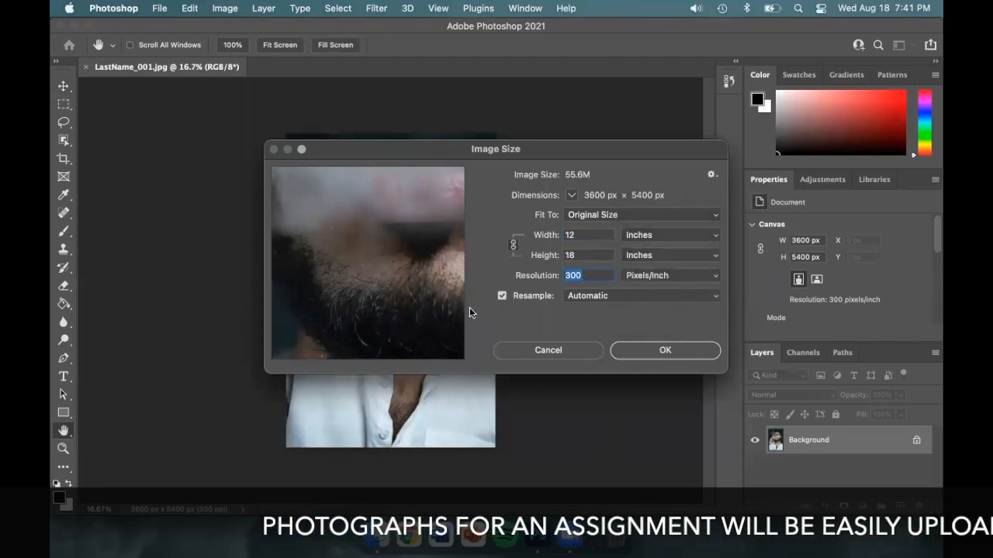
{"action": "type", "text": "72"}
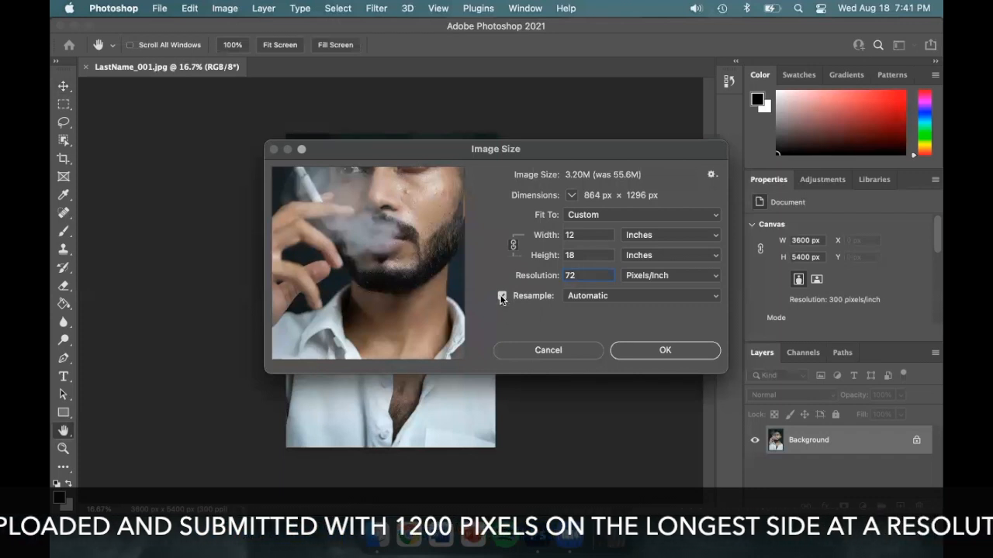
{"action": "key", "text": "super+z"}
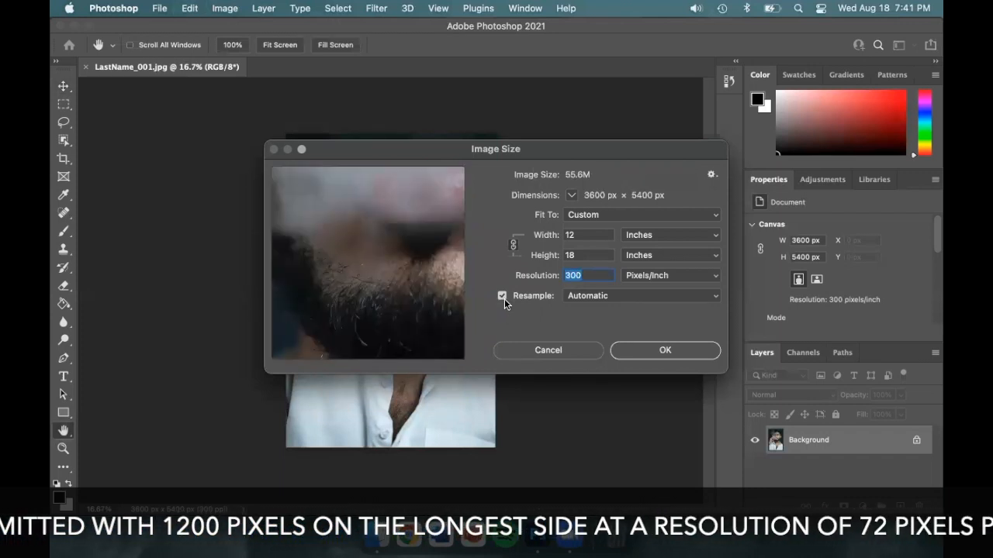
- Set the resolution to 72 pixels/inch with Resample turned off, and turn Resample back on
{"action": "left_click", "coordinate": [501, 295]}
{"action": "type", "text": "72"}
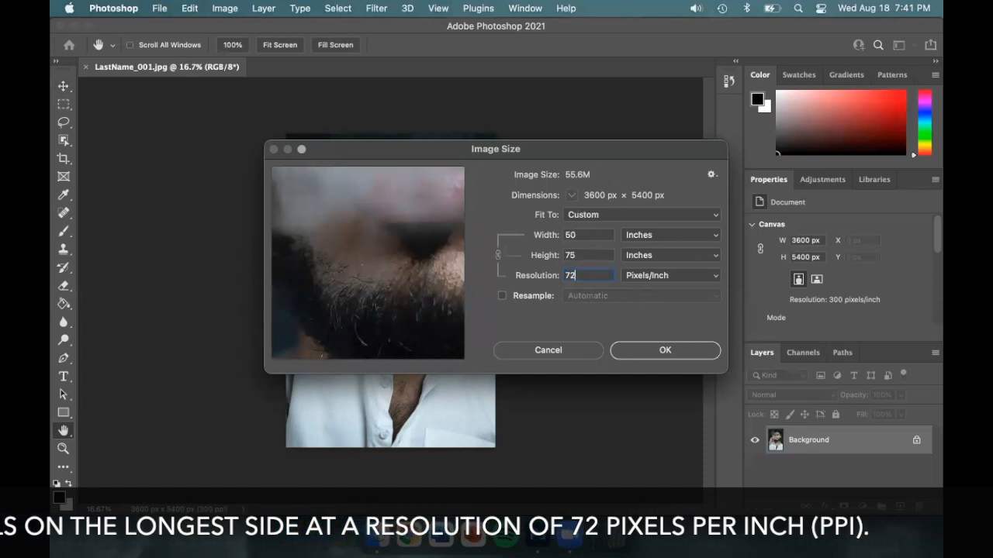
{"action": "left_click", "coordinate": [501, 295]}
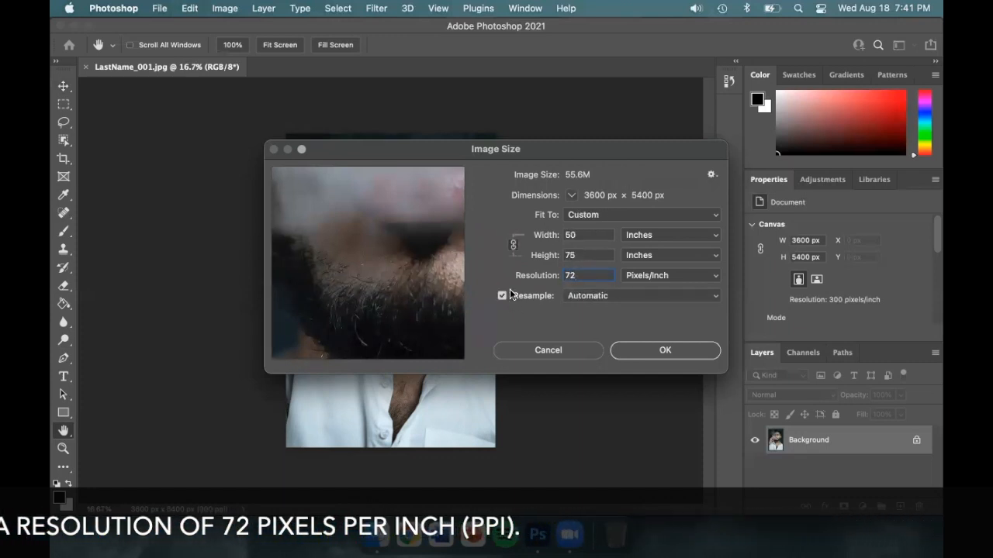
- Set the image width to 12 inches and apply the new image size
{"action": "double_click", "coordinate": [583, 234]}
{"action": "type", "text": "12"}
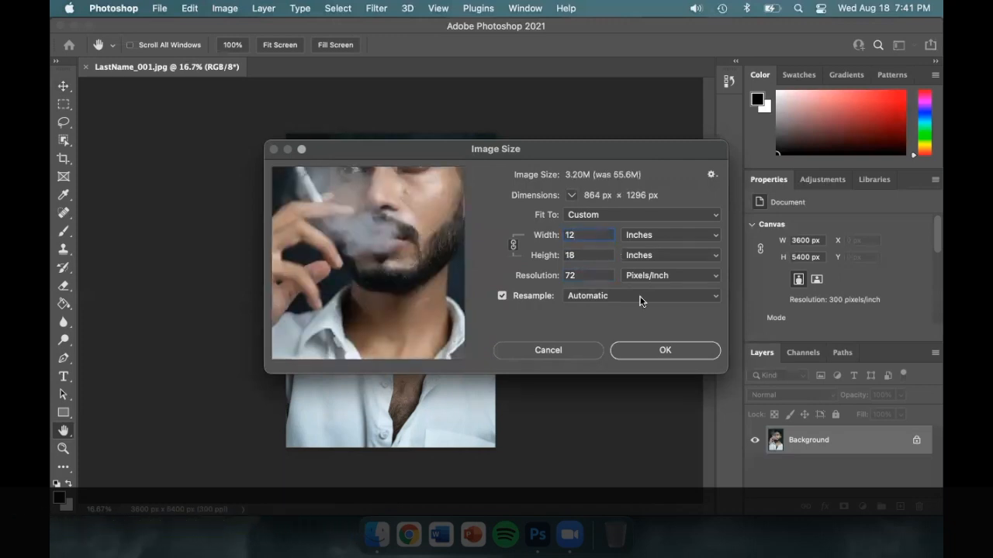
{"action": "left_click", "coordinate": [696, 354]}
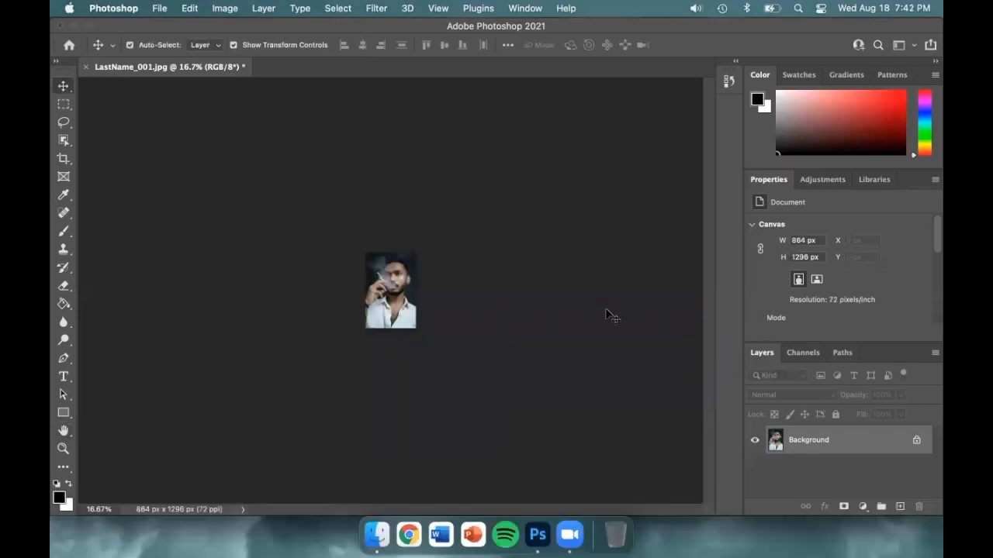
{"action": "key", "text": "super+plus"}
{"action": "key", "text": "super+plus"}
{"action": "key", "text": "super+plus"}
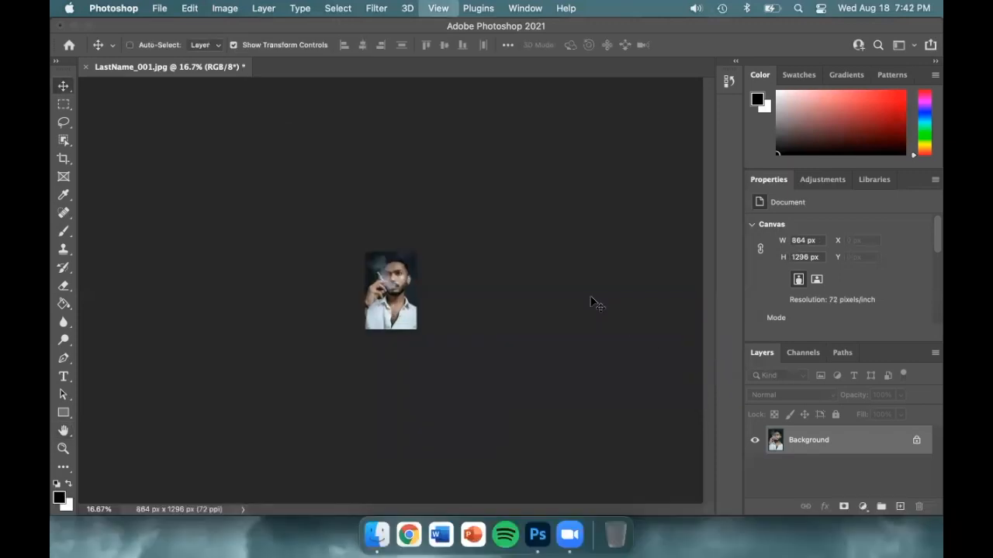
{"action": "key", "text": "super+plus"}
{"action": "key", "text": "super+plus"}
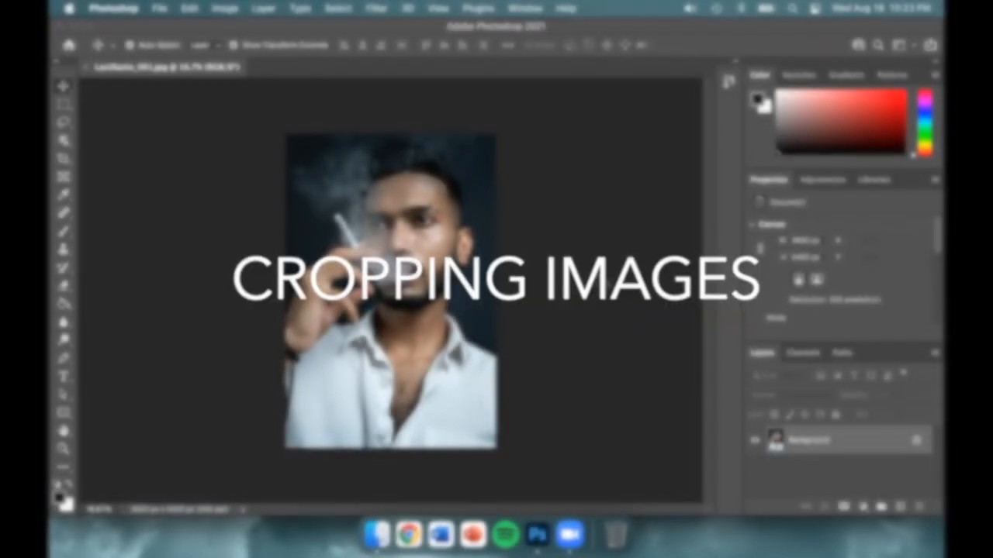
- Preview a 1:1 (Square) crop of the portrait and shift the photo down so the whole head sits inside the frame
{"action": "left_click", "coordinate": [63, 159]}
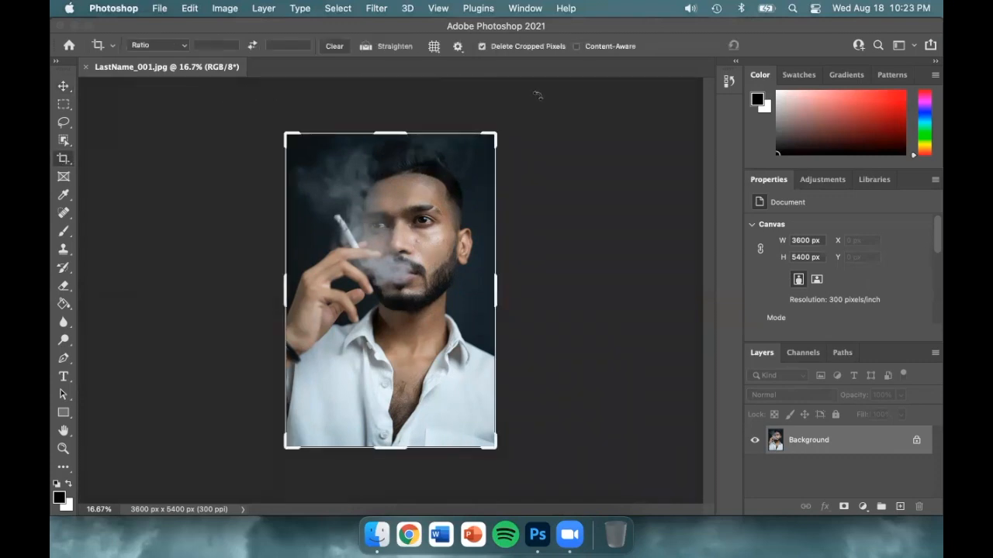
{"action": "mouse_move", "coordinate": [495, 132]}
{"action": "left_mouse_down"}
{"action": "mouse_move", "coordinate": [447, 183]}
{"action": "mouse_move", "coordinate": [422, 177]}
{"action": "mouse_move", "coordinate": [455, 228]}
{"action": "mouse_move", "coordinate": [487, 247]}
{"action": "mouse_move", "coordinate": [486, 153]}
{"action": "mouse_move", "coordinate": [439, 158]}
{"action": "mouse_move", "coordinate": [483, 159]}
{"action": "mouse_move", "coordinate": [488, 136]}
{"action": "left_mouse_up"}
{"action": "left_click", "coordinate": [184, 44]}
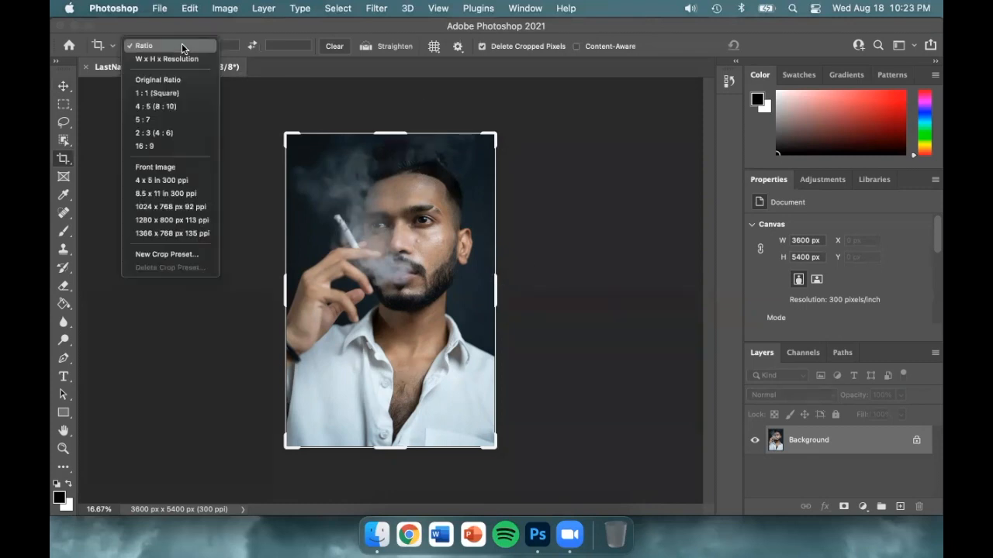
{"action": "left_click", "coordinate": [210, 94]}
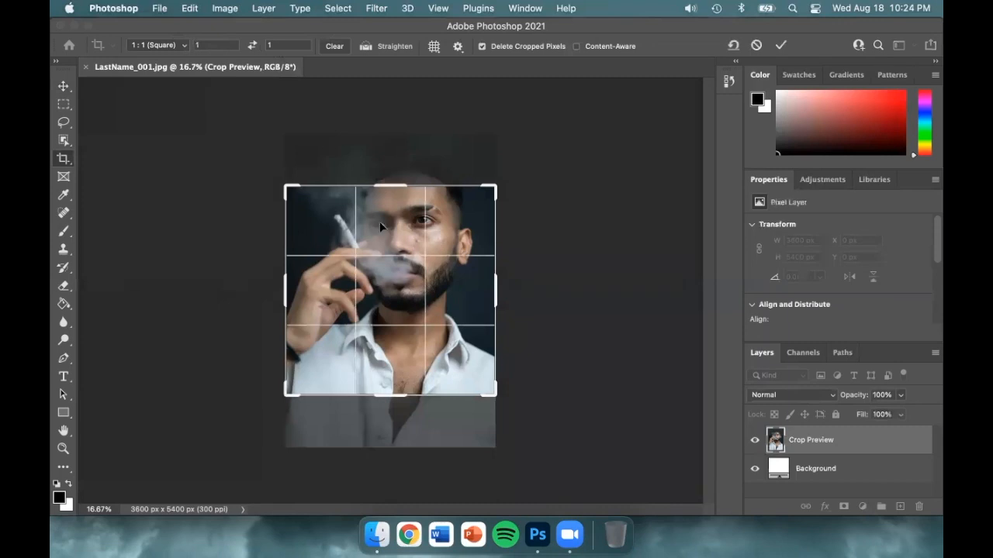
{"action": "left_click_drag", "start_coordinate": [392, 227], "coordinate": [402, 271]}
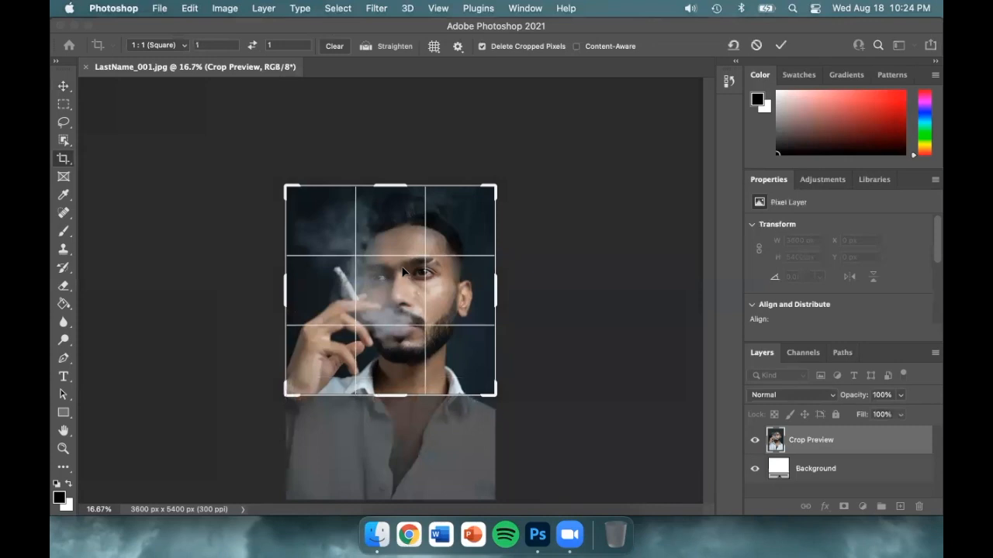
- Crop the portrait at an 8:10 ratio, tightening the frame around the head, hand and collar, and return to the Move tool
{"action": "left_click", "coordinate": [345, 51]}
{"action": "left_click", "coordinate": [218, 45]}
{"action": "type", "text": "8"}
{"action": "key", "text": "Tab"}
{"action": "type", "text": "10"}
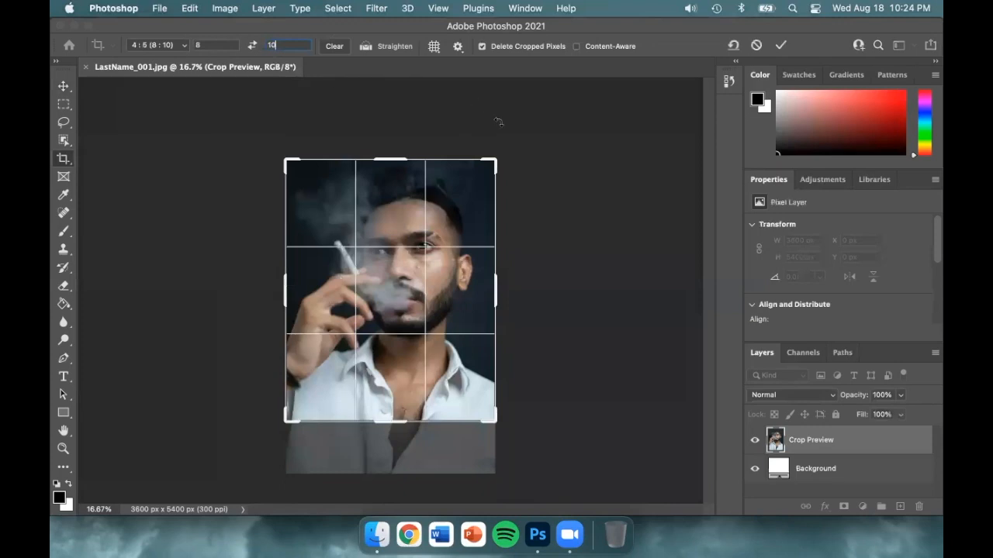
{"action": "left_click_drag", "start_coordinate": [493, 161], "coordinate": [440, 226]}
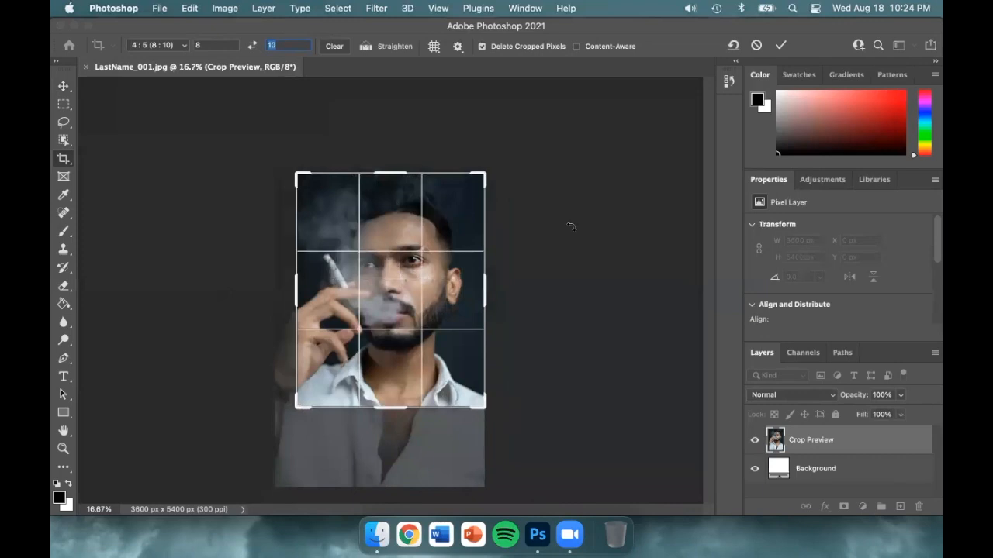
{"action": "key", "text": "Return"}
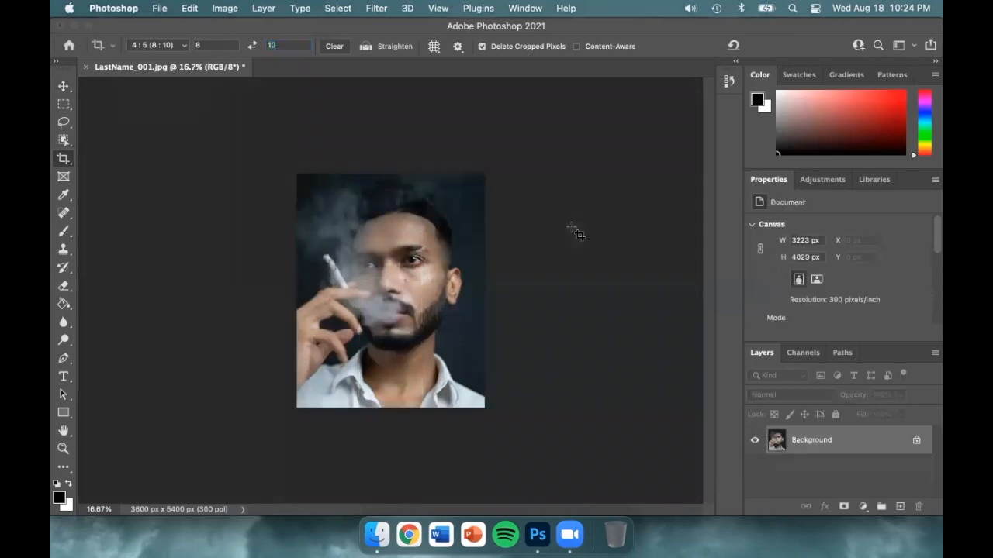
{"action": "key", "text": "v"}
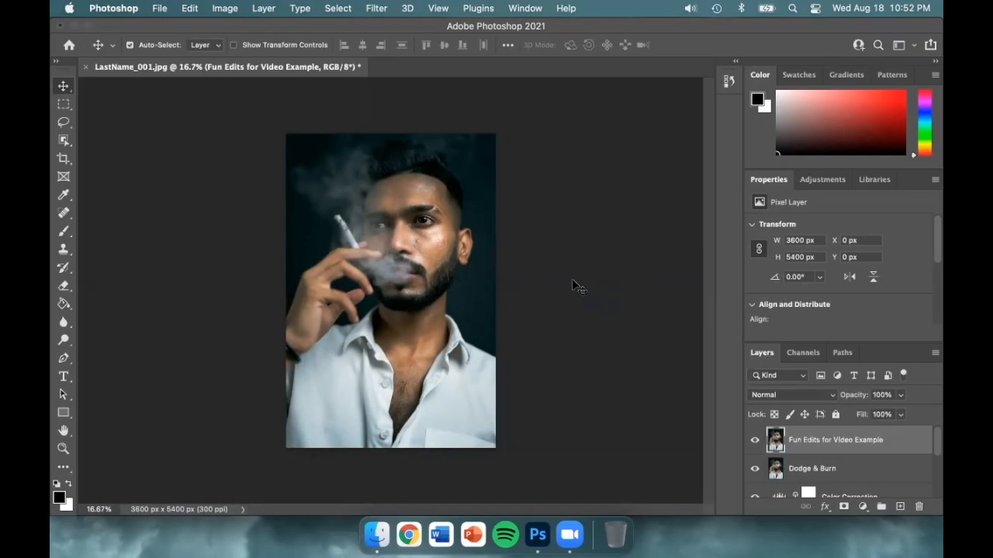
- Clone the man's clearly lit eye onto the smoke above the cigarette with the Clone Stamp
{"action": "left_click", "coordinate": [65, 250]}
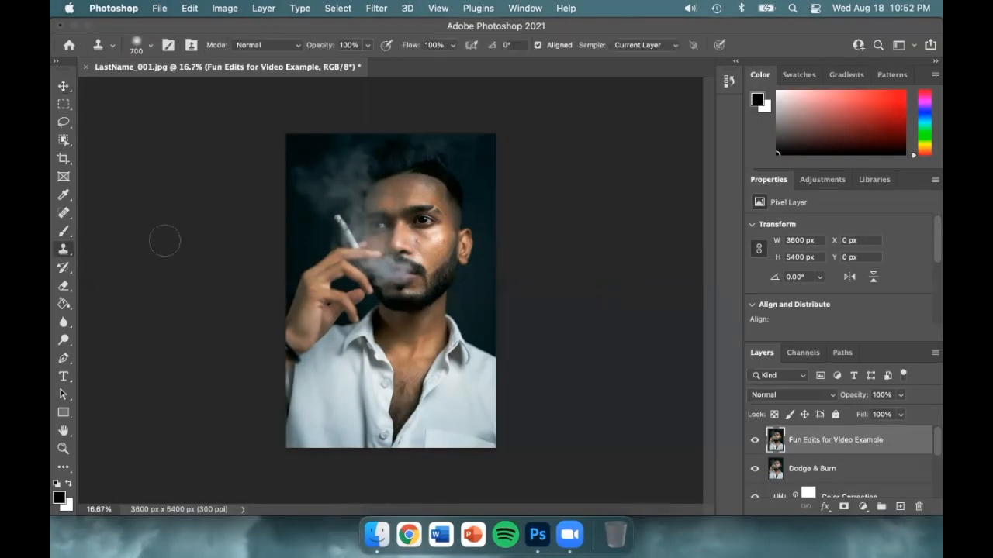
{"action": "left_click", "coordinate": [425, 219], "text": "alt"}
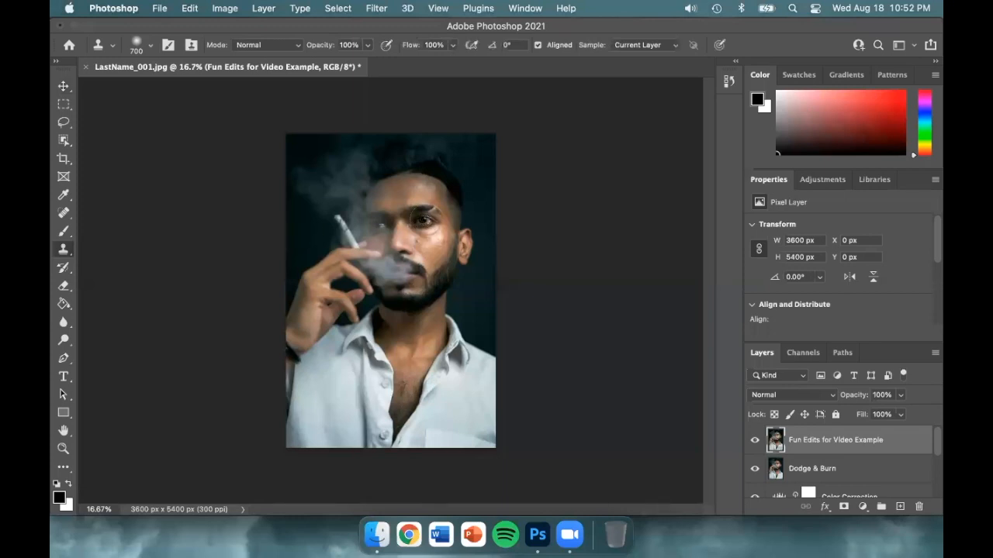
{"action": "left_click", "coordinate": [335, 188]}
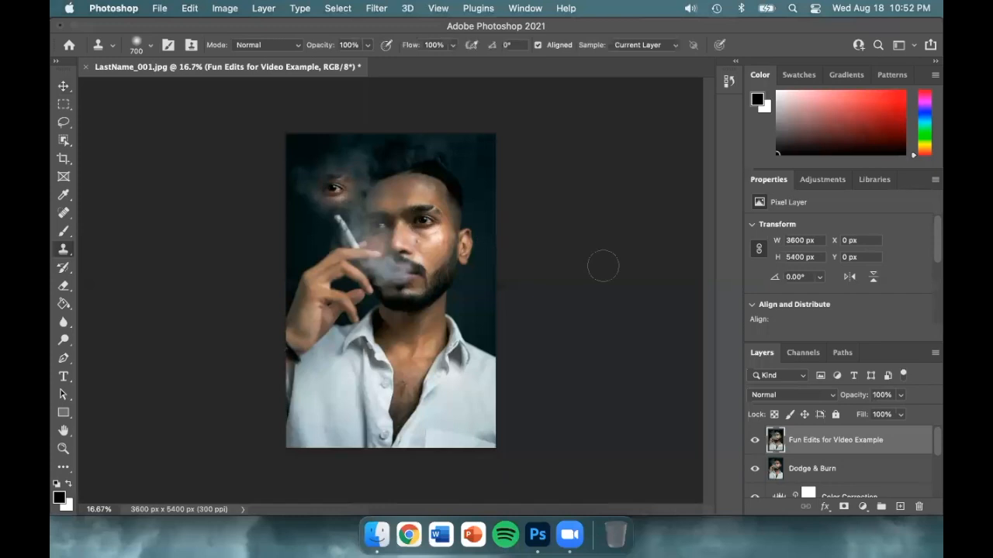
- Examine the cloned eye above the cigarette at 100% magnification
{"action": "key", "text": "super+equal"}
{"action": "key", "text": "super+equal"}
{"action": "key", "text": "super+equal"}
{"action": "key", "text": "super+equal"}
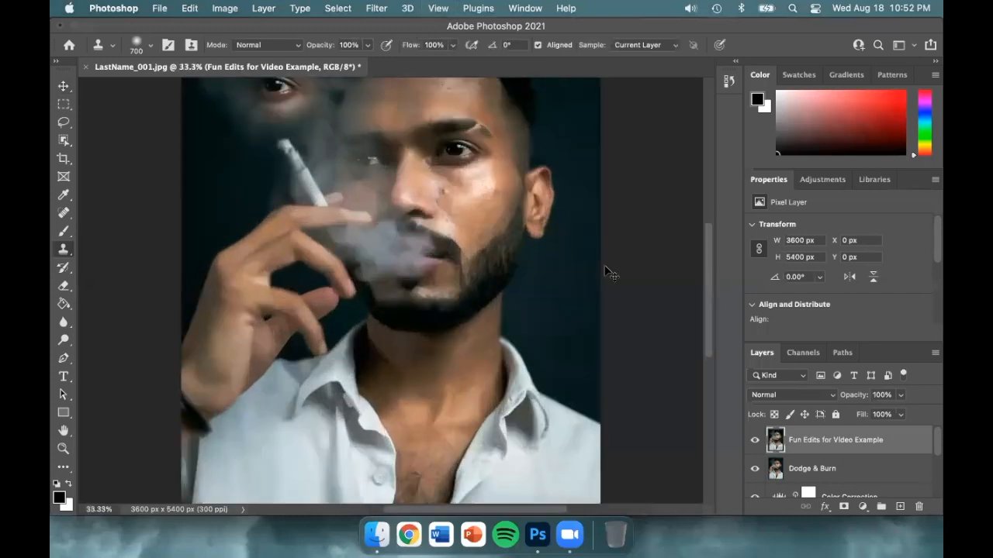
{"action": "key", "text": "super+equal"}
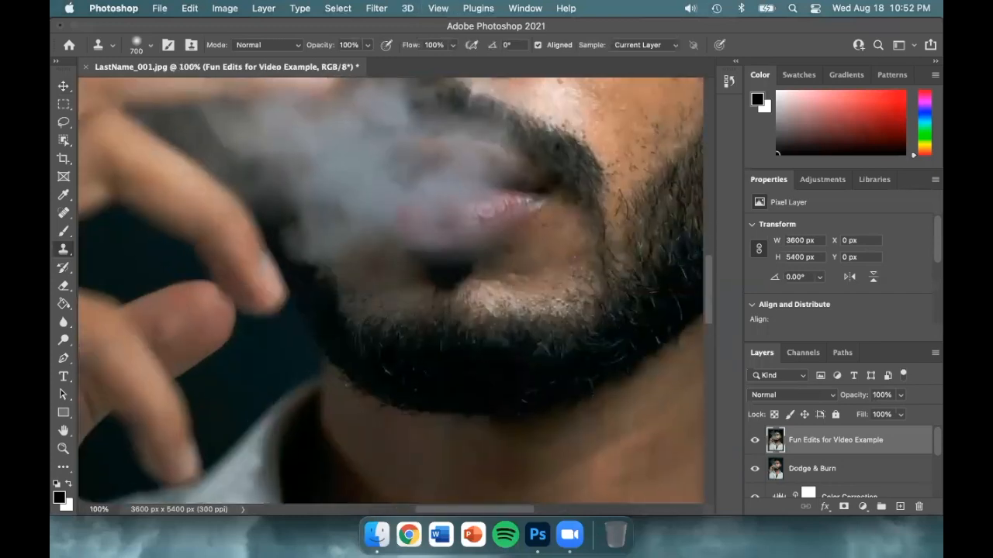
{"action": "key", "text": "h"}
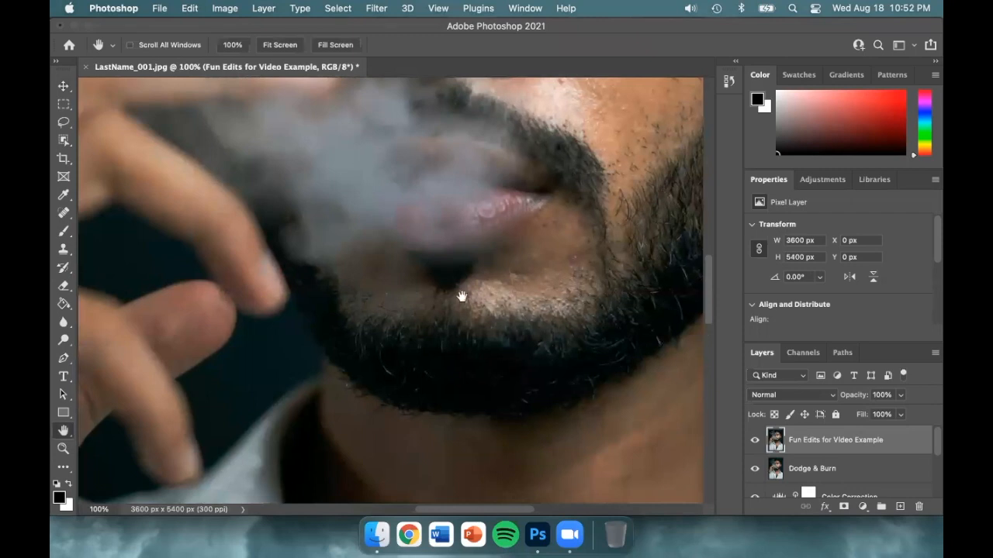
{"action": "left_click_drag", "start_coordinate": [461, 293], "coordinate": [496, 350]}
{"action": "left_click_drag", "start_coordinate": [429, 270], "coordinate": [473, 350]}
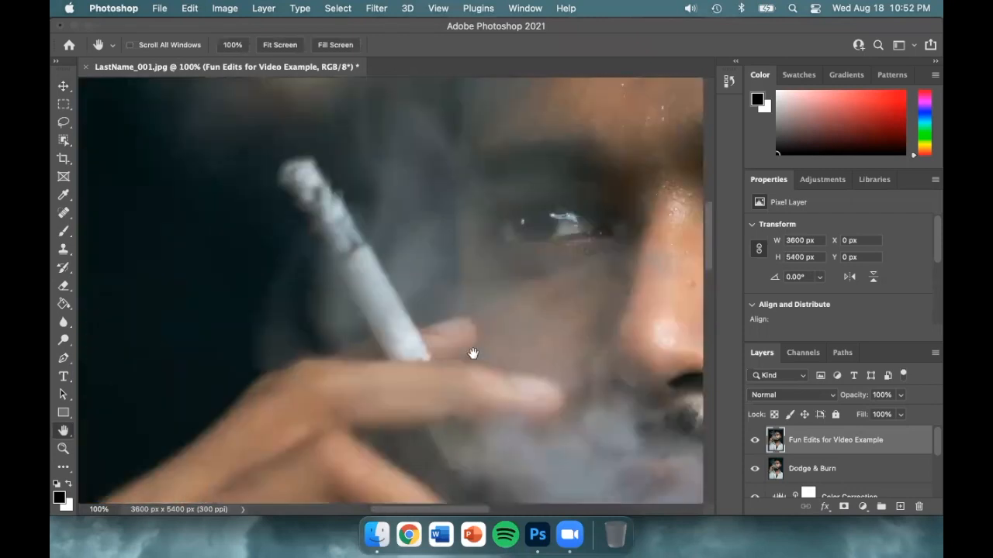
{"action": "left_click_drag", "start_coordinate": [359, 78], "coordinate": [408, 189]}
{"action": "left_click_drag", "start_coordinate": [408, 238], "coordinate": [428, 360]}
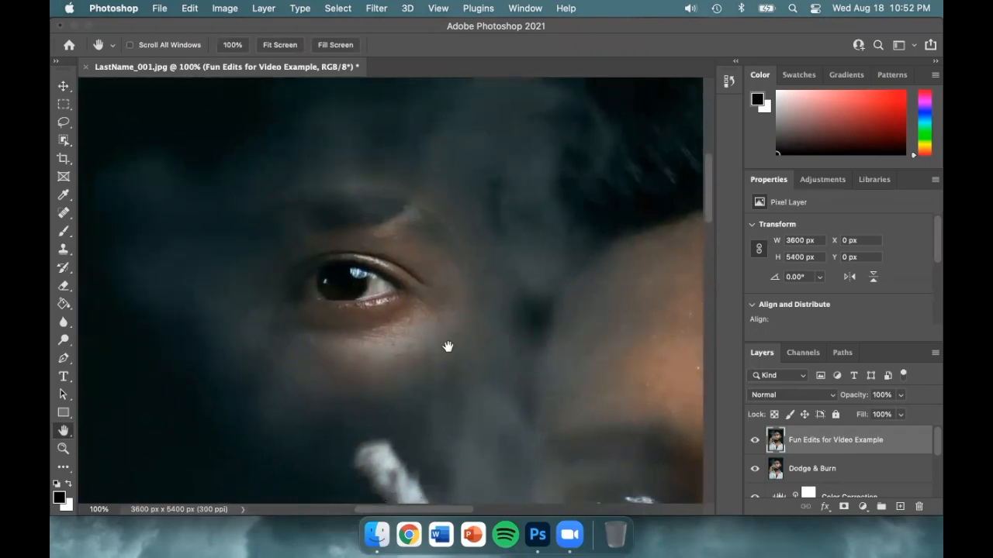
- Try erasing across the cloned eye with the Eraser, undo and redo the stroke to compare, and leave it undone
{"action": "left_click", "coordinate": [64, 287]}
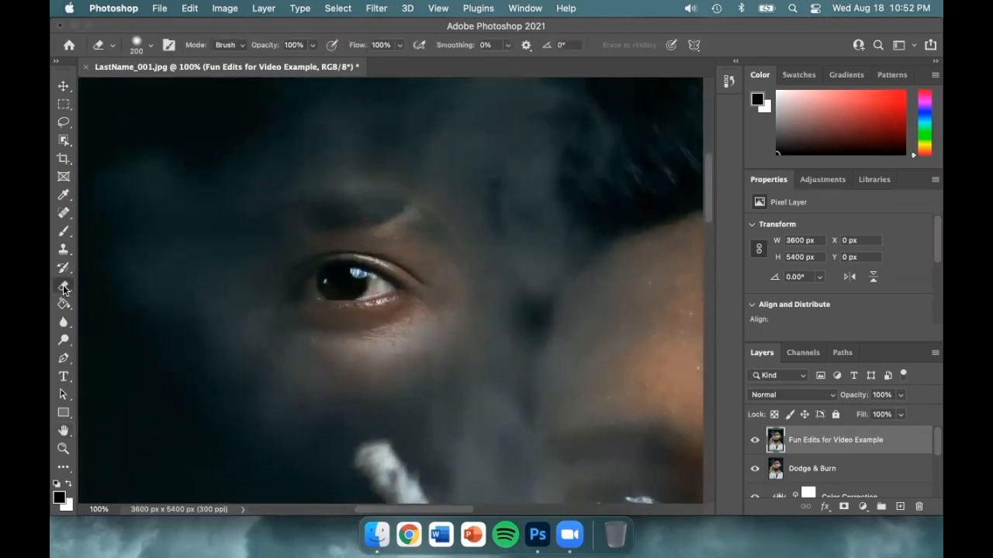
{"action": "mouse_move", "coordinate": [217, 229]}
{"action": "left_mouse_down"}
{"action": "mouse_move", "coordinate": [324, 173]}
{"action": "mouse_move", "coordinate": [474, 228]}
{"action": "mouse_move", "coordinate": [486, 265]}
{"action": "mouse_move", "coordinate": [329, 206]}
{"action": "mouse_move", "coordinate": [245, 231]}
{"action": "mouse_move", "coordinate": [318, 212]}
{"action": "mouse_move", "coordinate": [458, 251]}
{"action": "mouse_move", "coordinate": [465, 339]}
{"action": "mouse_move", "coordinate": [303, 381]}
{"action": "mouse_move", "coordinate": [443, 132]}
{"action": "left_mouse_up"}
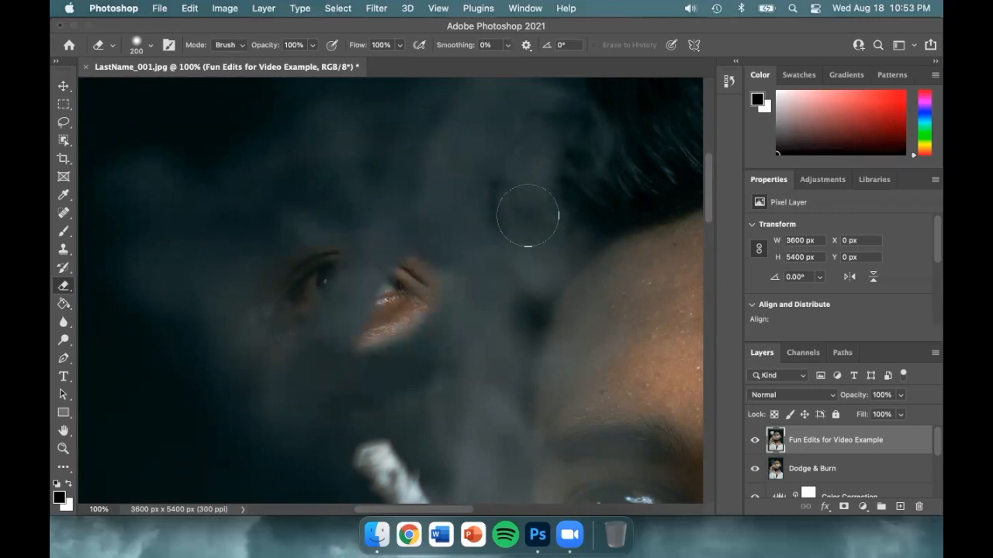
{"action": "key", "text": "super+z"}
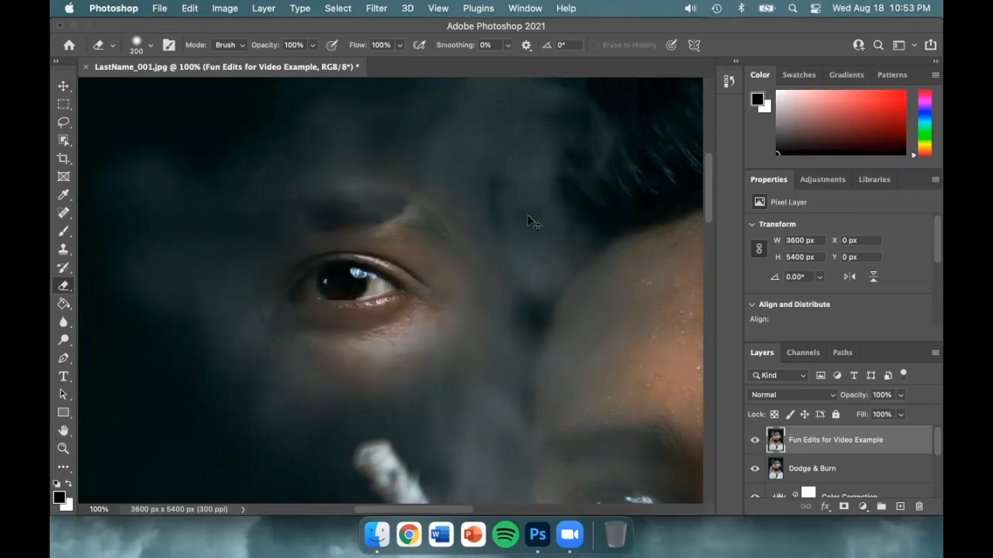
{"action": "key", "text": "super+shift+z"}
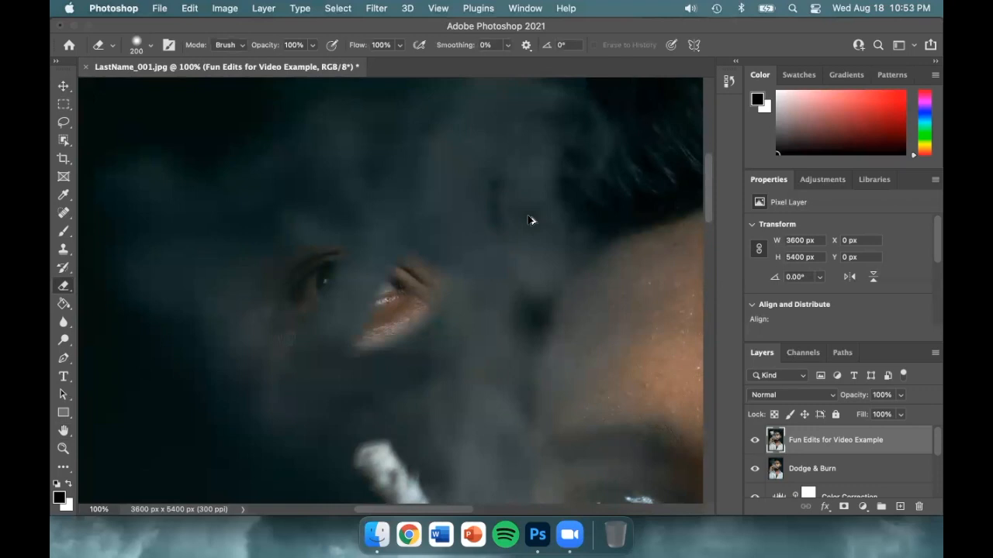
{"action": "key", "text": "super+z"}
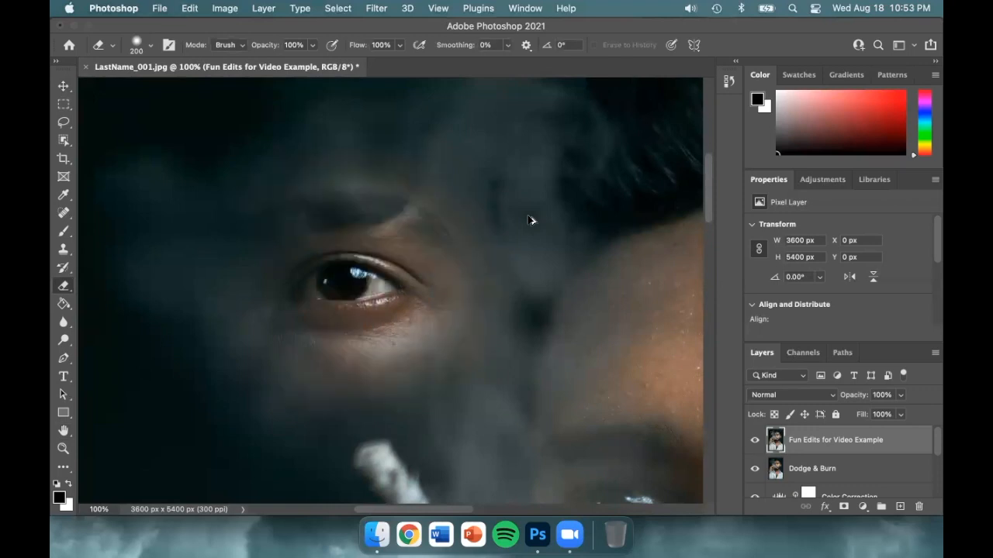
{"action": "key", "text": "super+shift+z"}
{"action": "key", "text": "super+z"}
- Review the recorded edit states in the History panel, collapse it, and display the panel again
{"action": "left_click", "coordinate": [728, 81]}
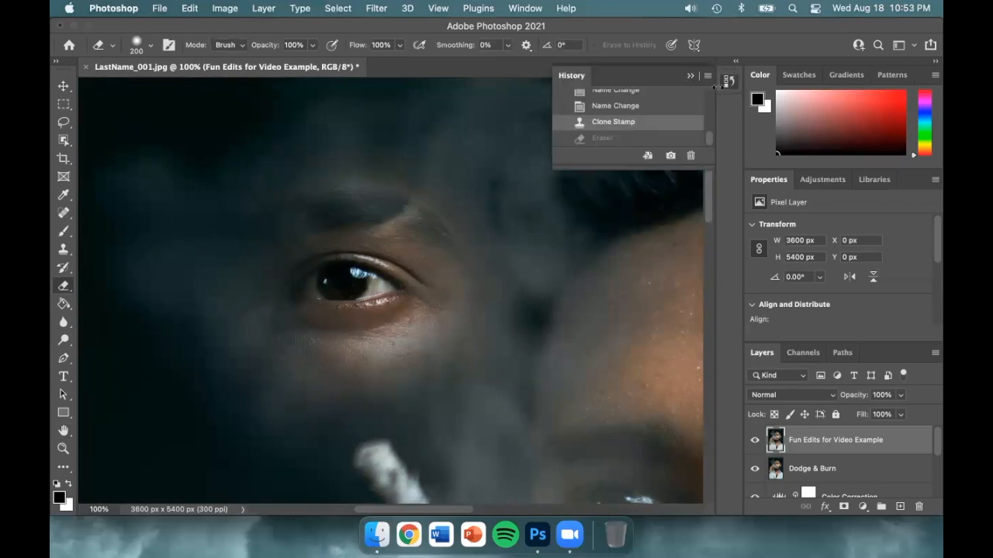
{"action": "mouse_move", "coordinate": [708, 134]}
{"action": "left_mouse_down"}
{"action": "mouse_move", "coordinate": [711, 86]}
{"action": "mouse_move", "coordinate": [709, 145]}
{"action": "left_mouse_up"}
{"action": "left_click", "coordinate": [729, 81]}
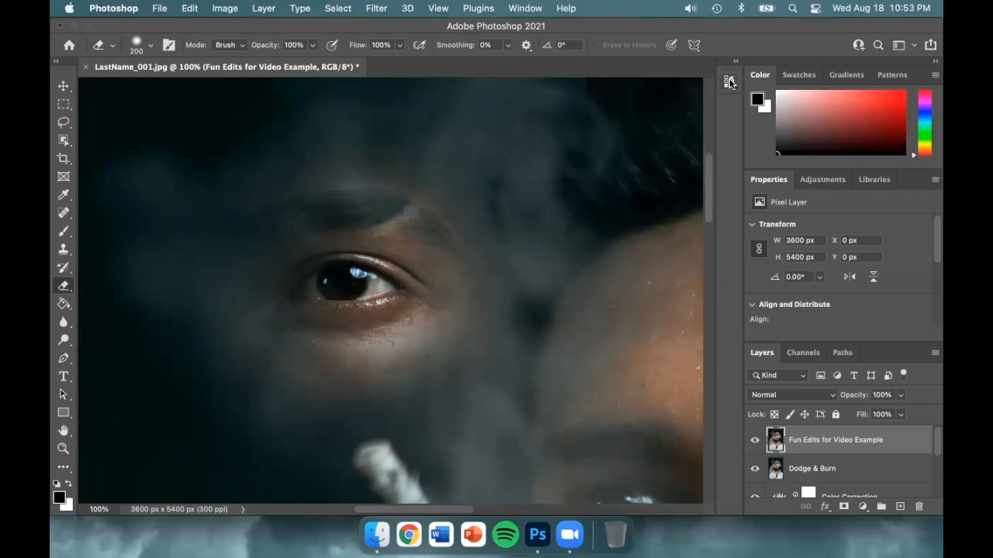
{"action": "left_click", "coordinate": [533, 10]}
{"action": "mouse_move", "coordinate": [588, 40]}
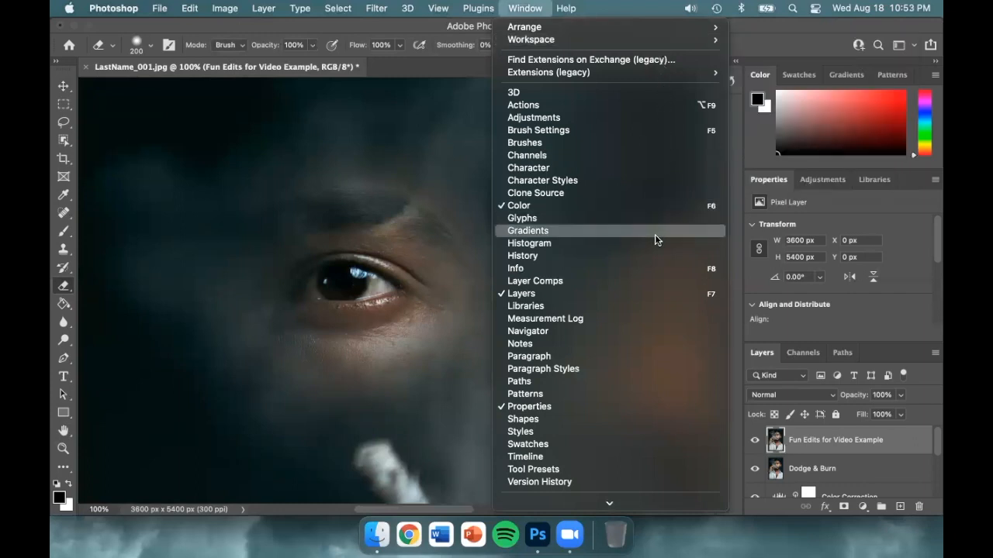
{"action": "left_click", "coordinate": [652, 255]}
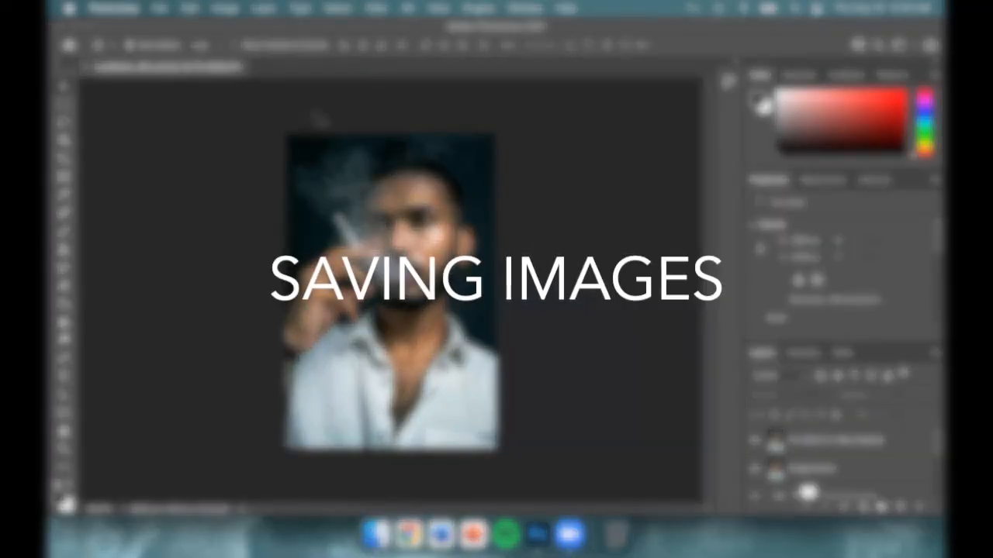
- Save the layered portrait to the Desktop as LastName_001_Edits.psd in Photoshop format with Maximize Compatibility on
{"action": "left_click", "coordinate": [159, 8]}
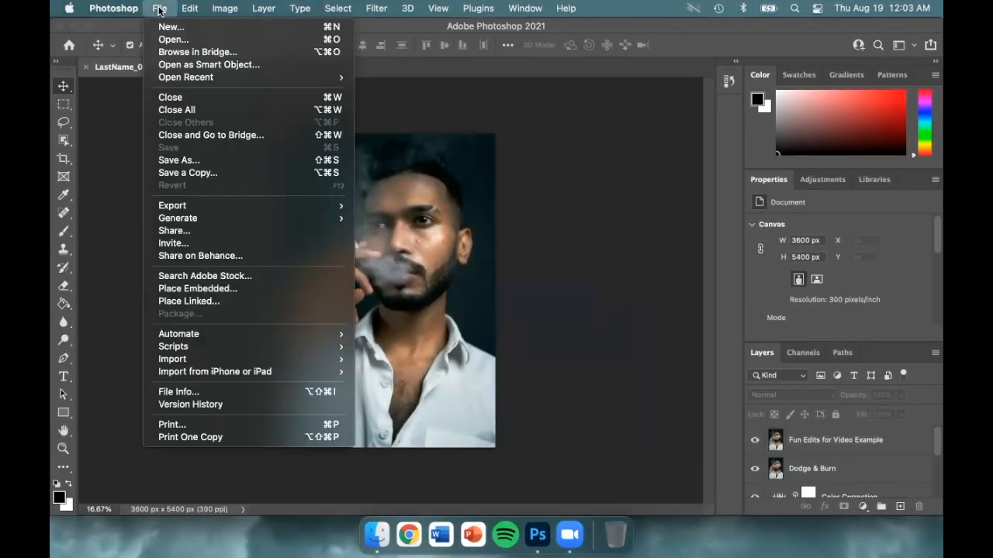
{"action": "left_click", "coordinate": [261, 160]}
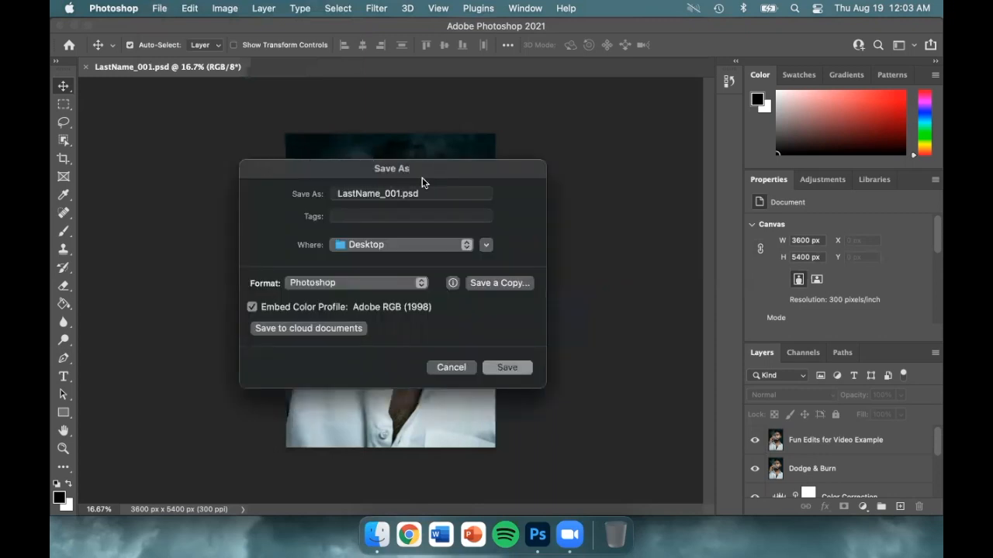
{"action": "left_click", "coordinate": [401, 194]}
{"action": "type", "text": "_Edits"}
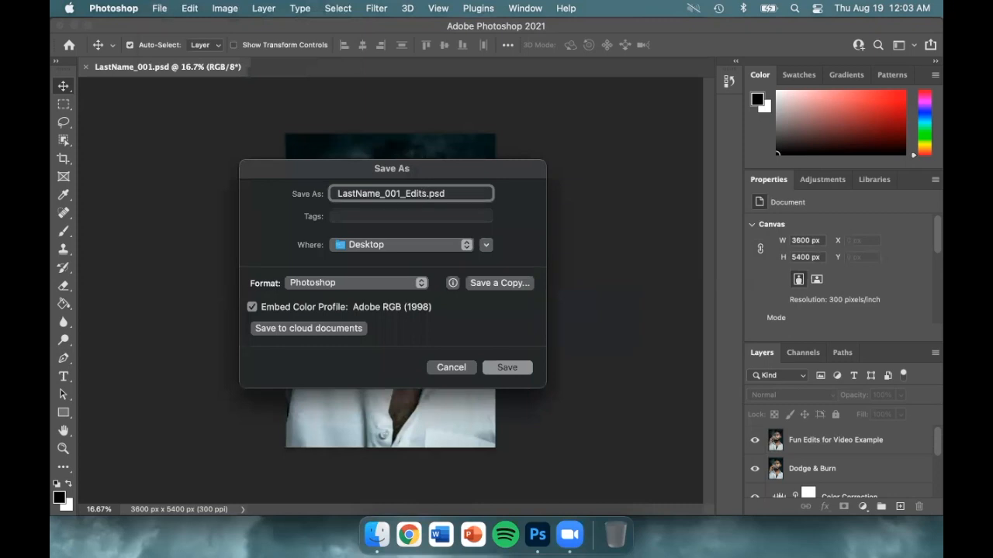
{"action": "left_click", "coordinate": [467, 246]}
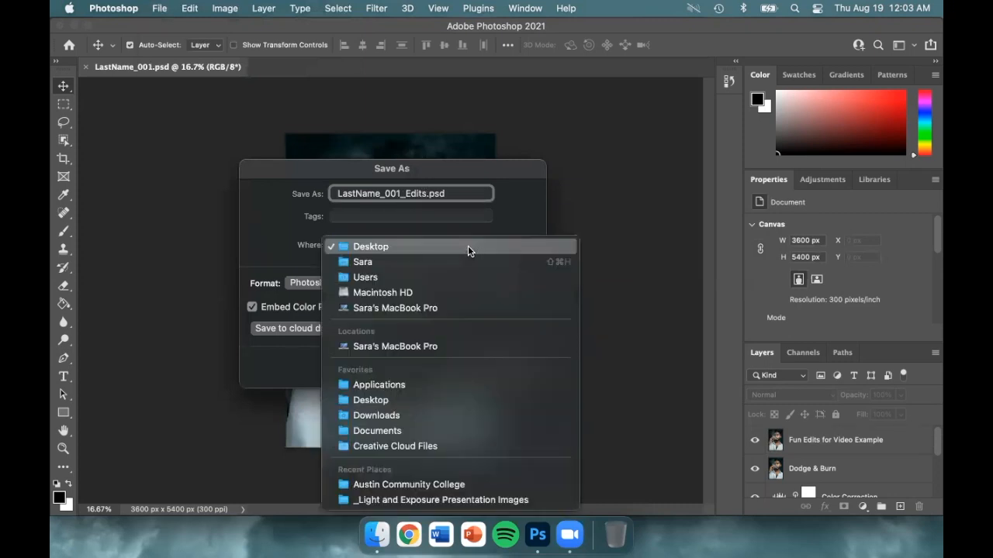
{"action": "left_click", "coordinate": [468, 245]}
{"action": "left_click", "coordinate": [423, 284]}
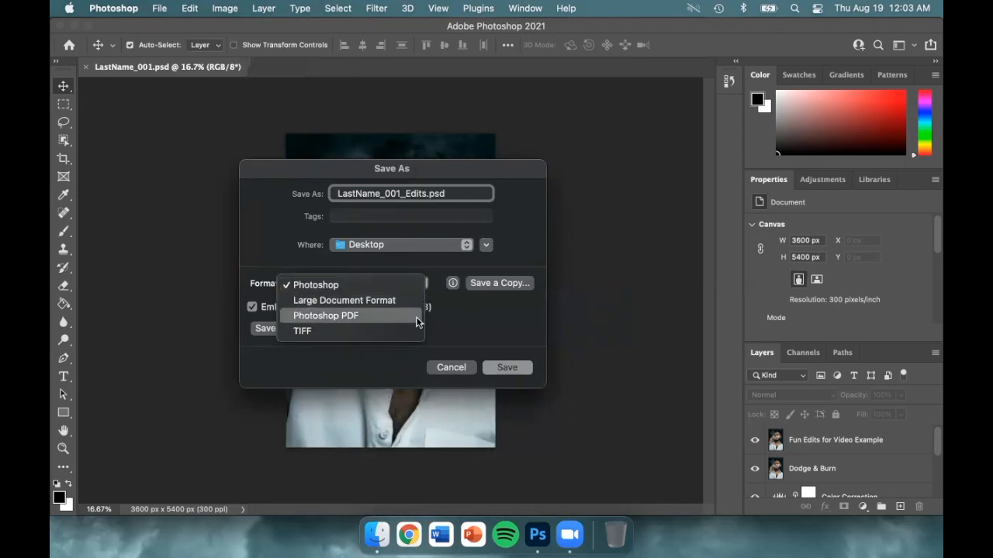
{"action": "left_click", "coordinate": [414, 286]}
{"action": "left_click", "coordinate": [525, 368]}
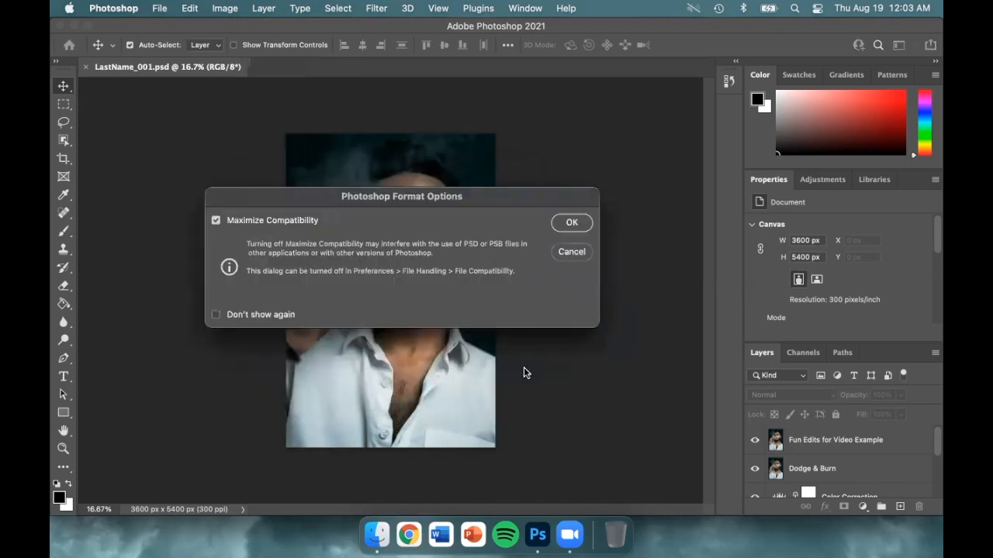
{"action": "left_click", "coordinate": [583, 225]}
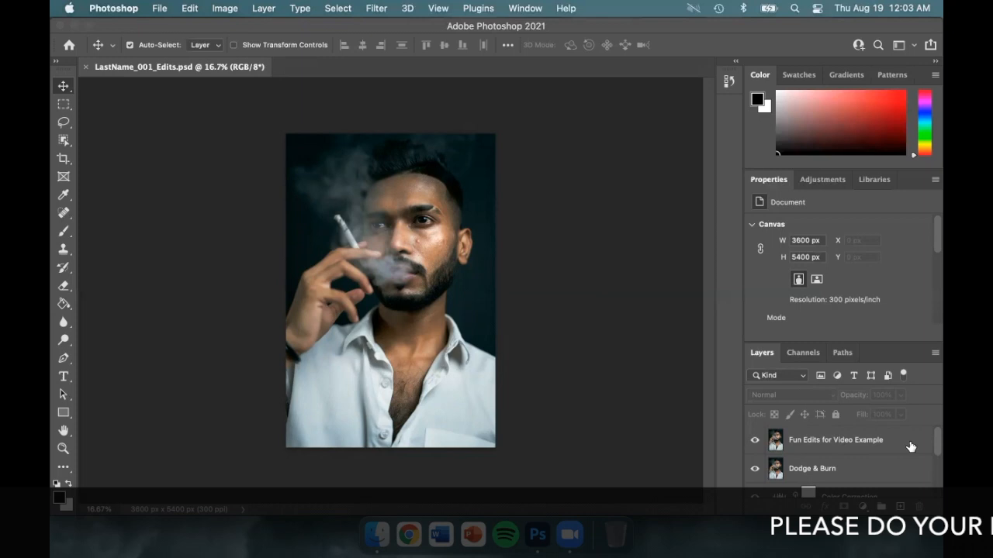
- Flatten all layers of the portrait into the single Background layer
{"action": "scroll", "coordinate": [936, 454], "scroll_direction": "down", "scroll_amount": 1}
{"action": "scroll", "coordinate": [934, 461], "scroll_direction": "down", "scroll_amount": 3}
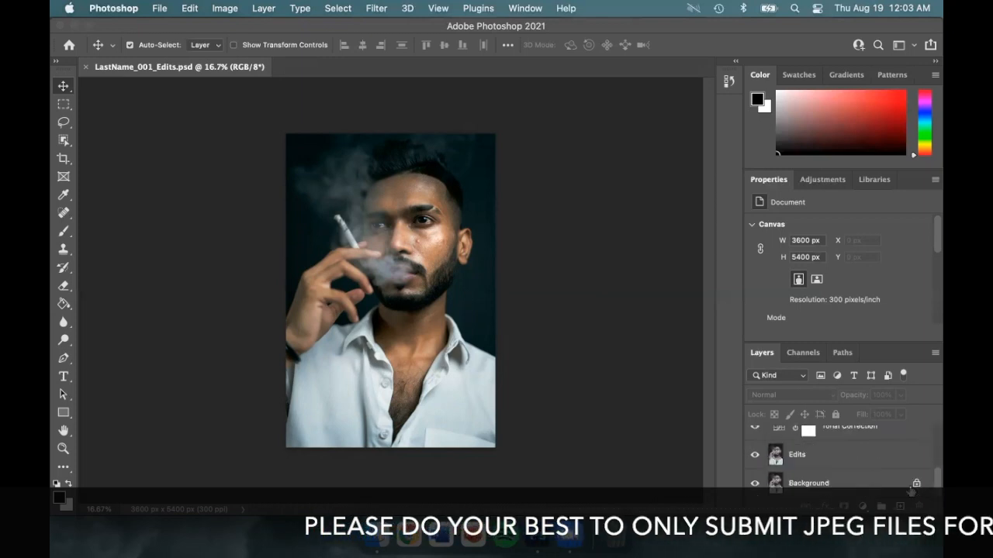
{"action": "right_click", "coordinate": [870, 482]}
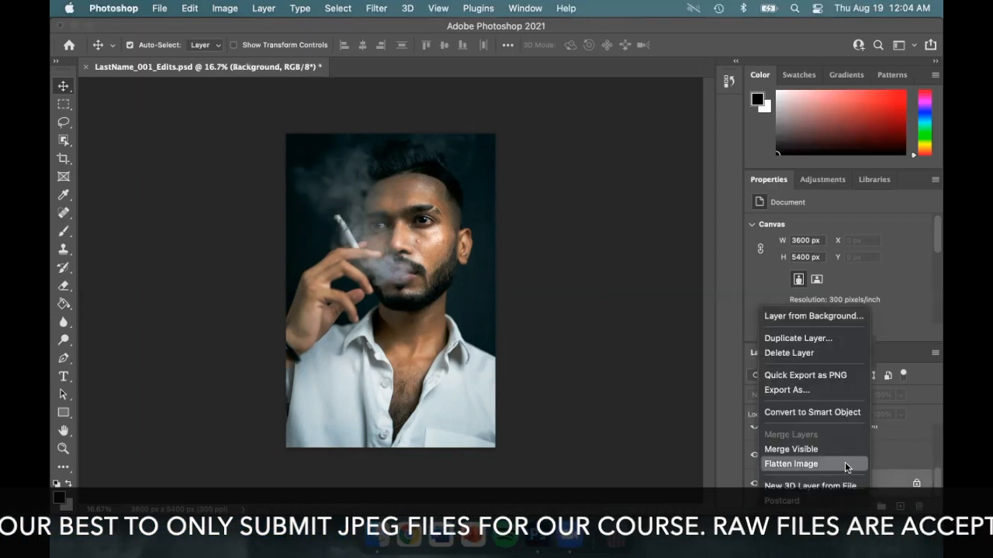
{"action": "left_click", "coordinate": [844, 464]}
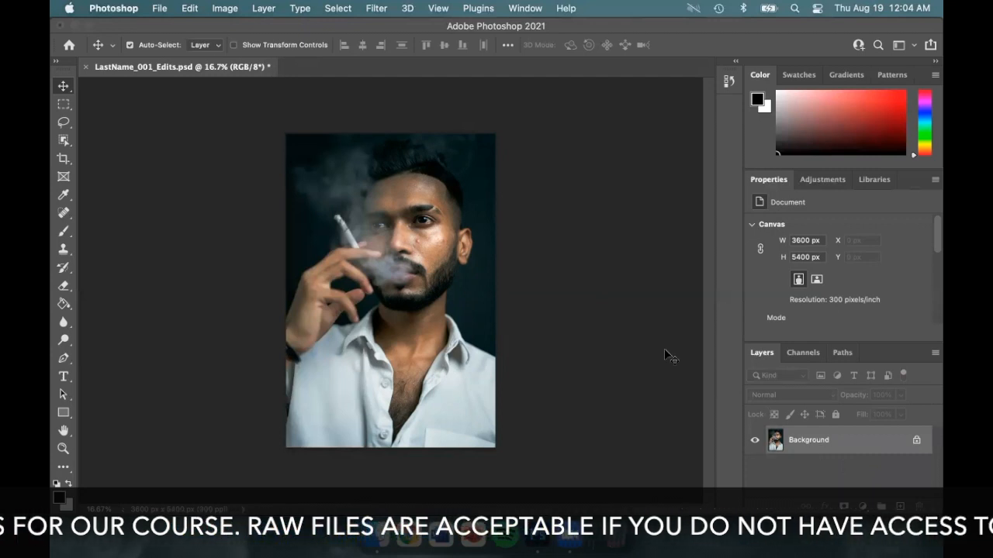
- Save the flattened portrait to the Desktop as LastName_001_Edits.jpg in JPEG format at Maximum quality 12, Baseline ("Standard"), and save the file once more
{"action": "left_click", "coordinate": [161, 8]}
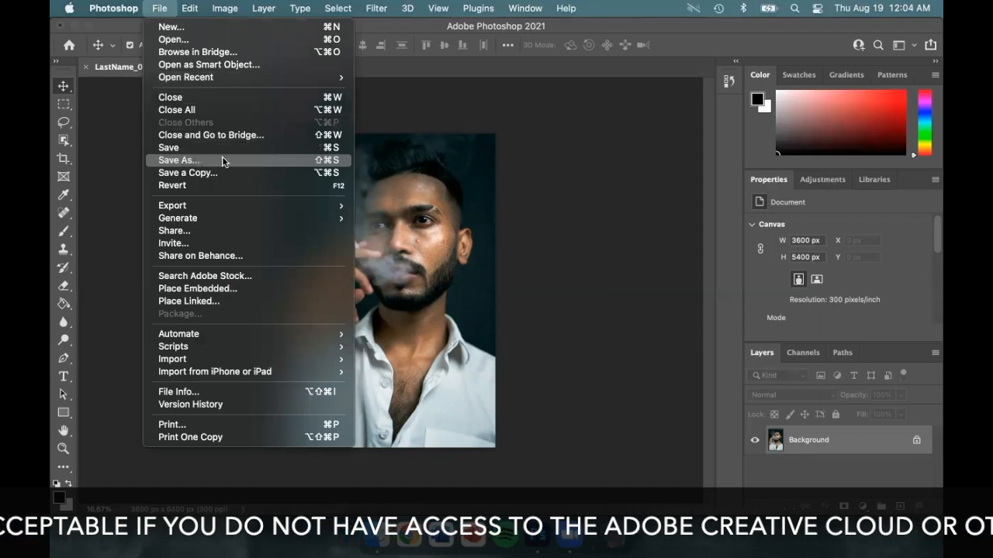
{"action": "left_click", "coordinate": [253, 160]}
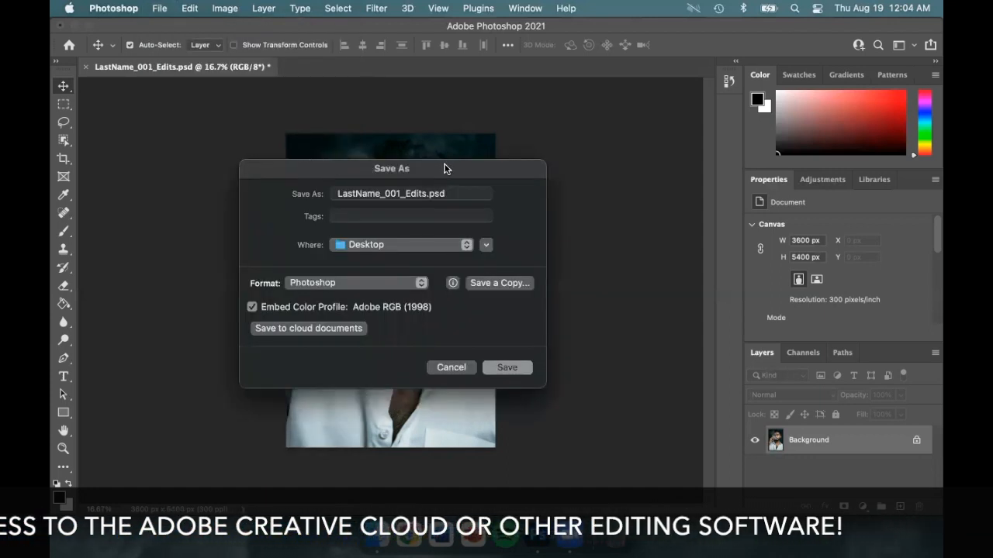
{"action": "left_click", "coordinate": [466, 243]}
{"action": "left_click", "coordinate": [466, 243]}
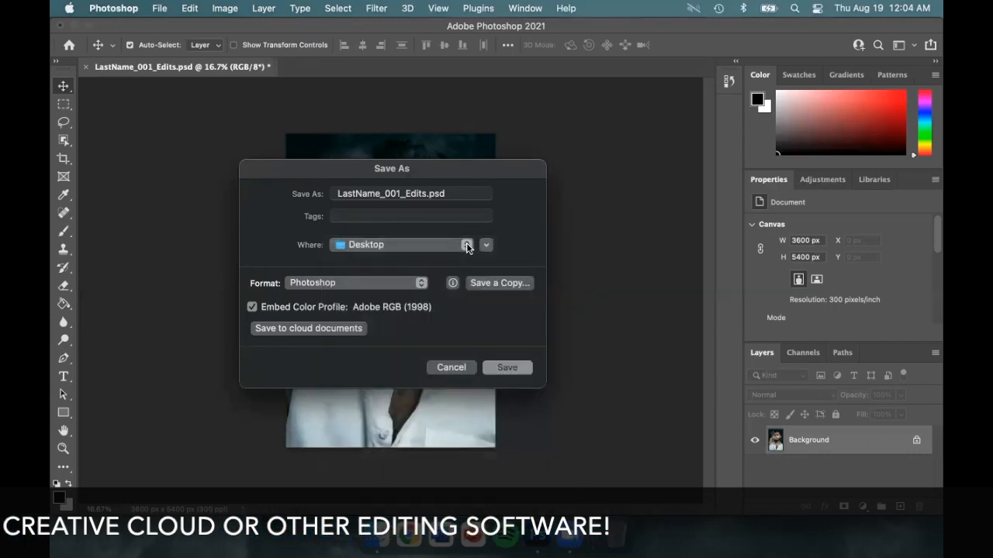
{"action": "left_click", "coordinate": [420, 283]}
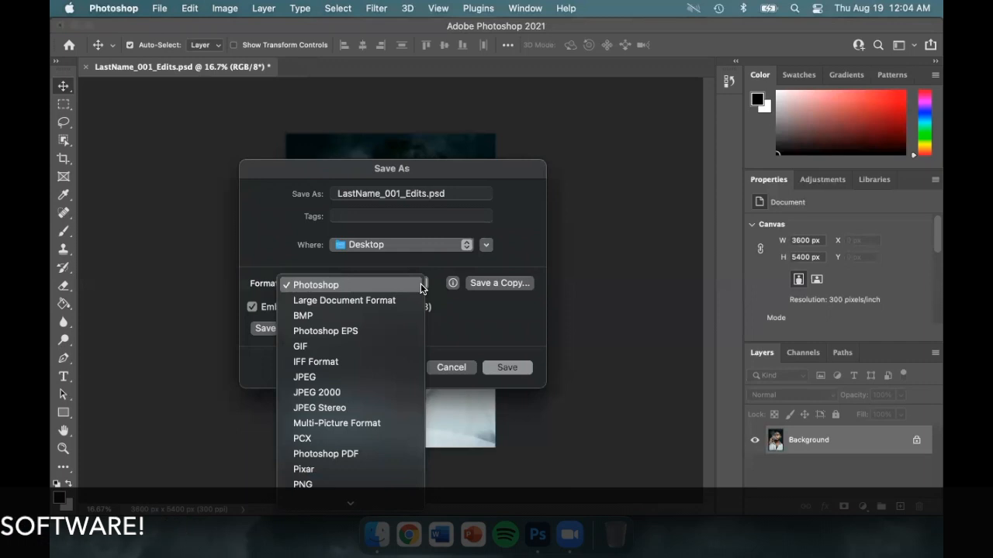
{"action": "scroll", "coordinate": [421, 283], "scroll_direction": "down", "scroll_amount": 3}
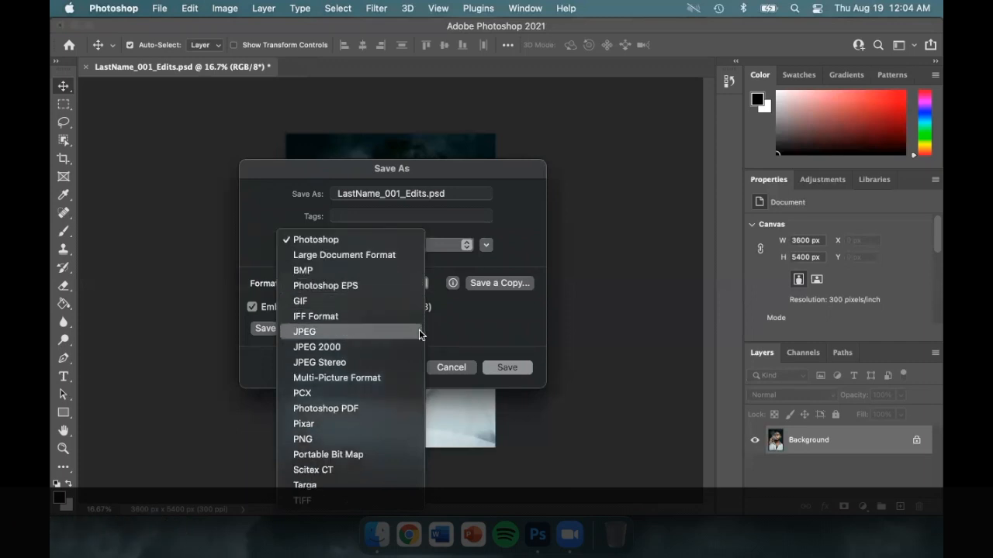
{"action": "left_click", "coordinate": [419, 334]}
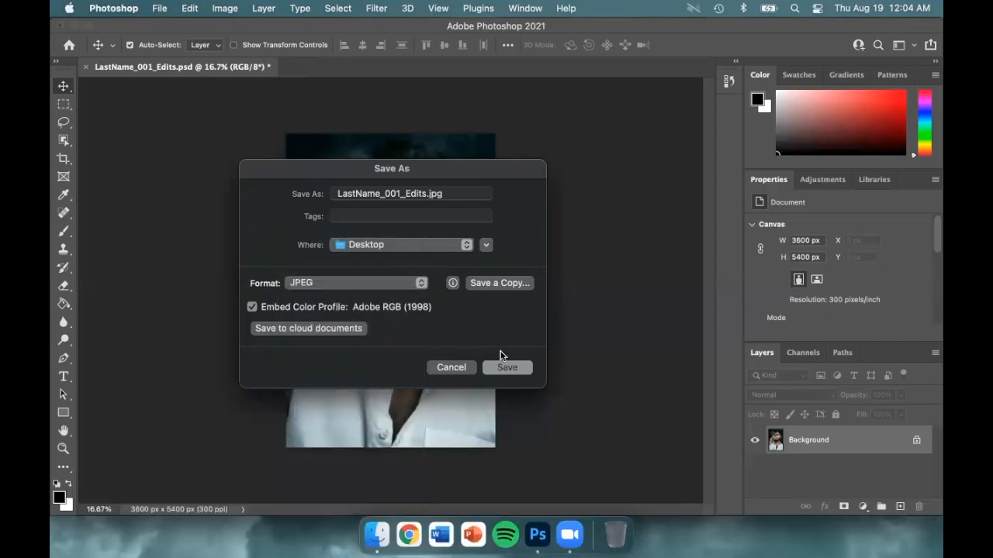
{"action": "left_click", "coordinate": [525, 368]}
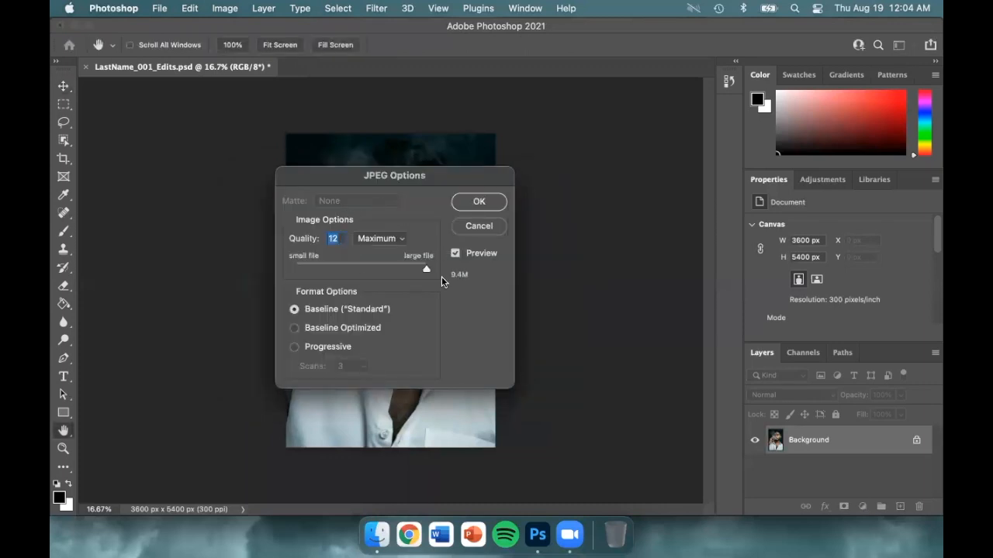
{"action": "left_click", "coordinate": [495, 205]}
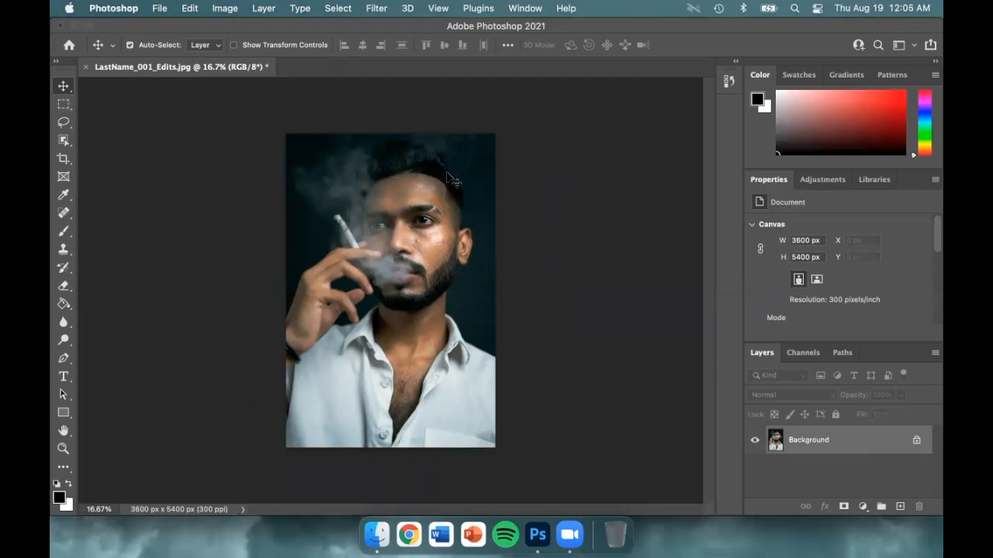
{"action": "left_click", "coordinate": [161, 9]}
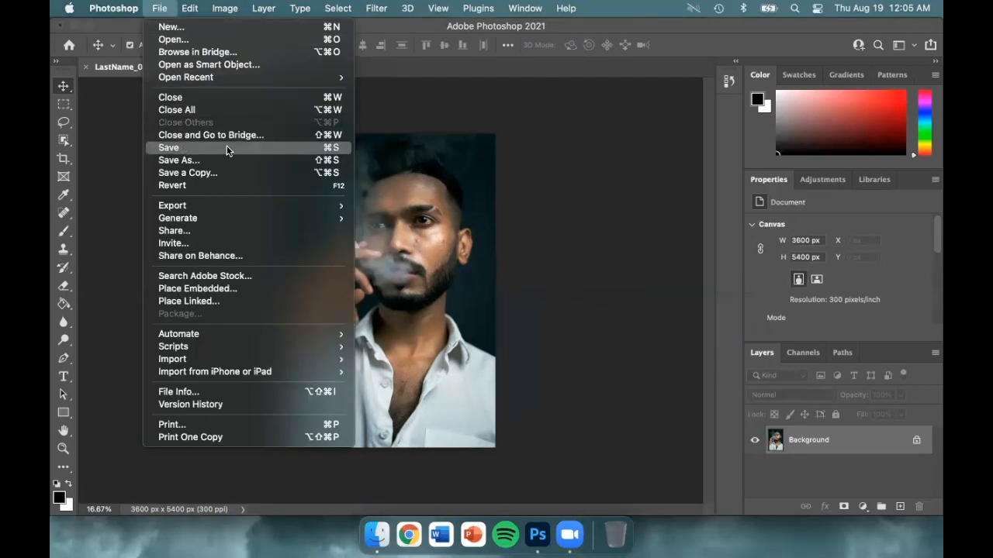
{"action": "left_click", "coordinate": [253, 147]}
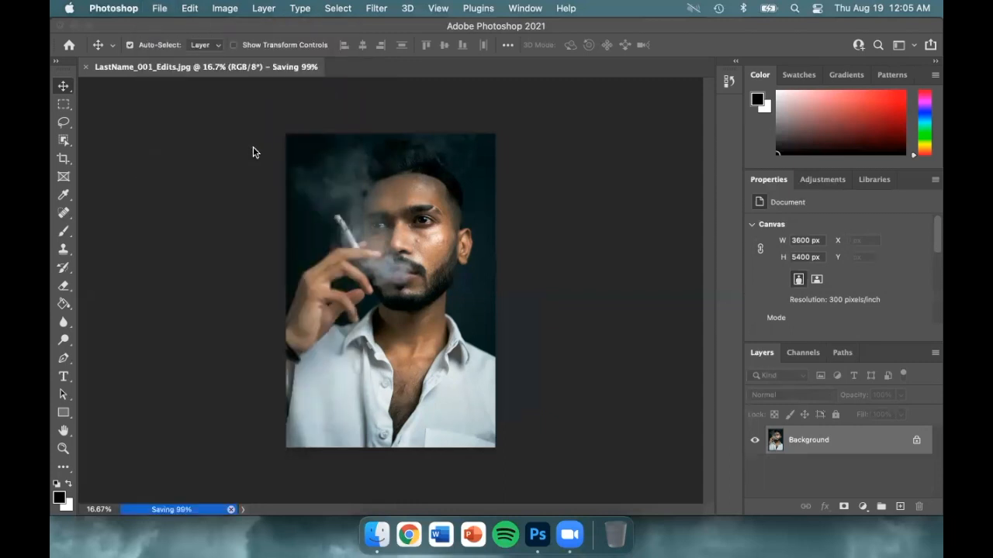